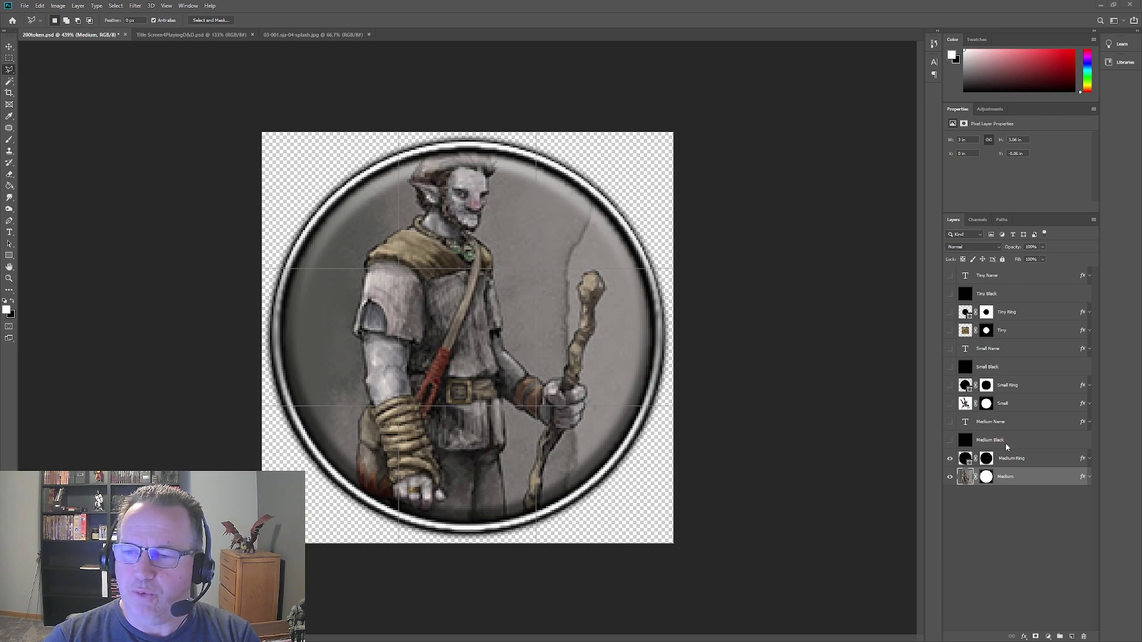
Preview the Small and Tiny rings over the token, then undo to hide them again.
{"action": "left_click", "coordinate": [950, 386]}
{"action": "left_click", "coordinate": [950, 313]}
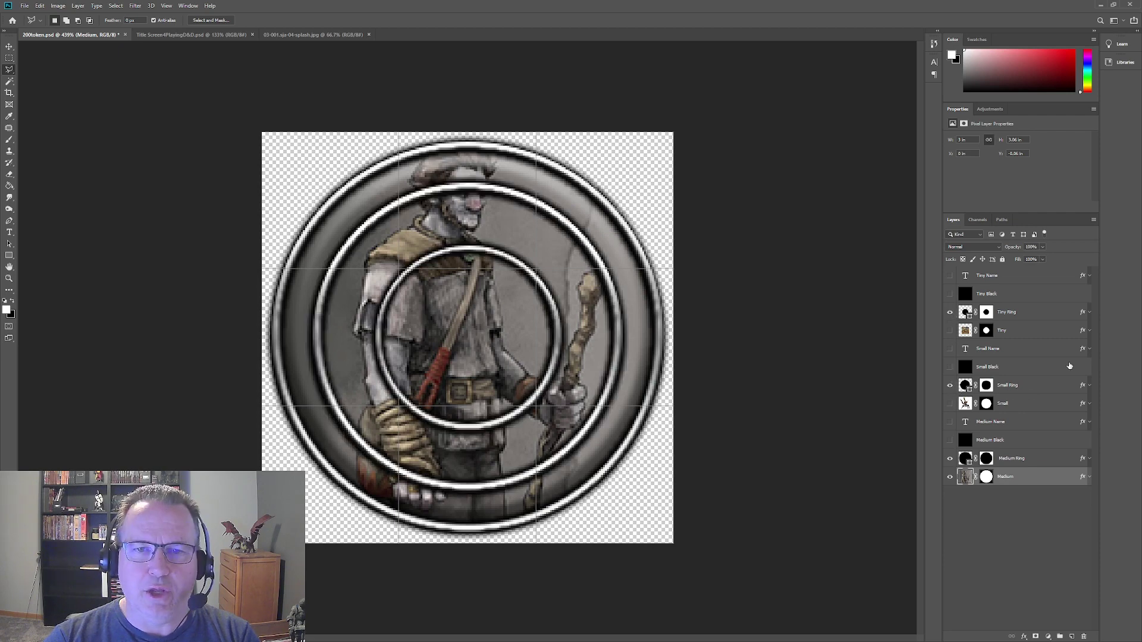
{"action": "key", "text": "ctrl+z"}
{"action": "key", "text": "ctrl+z"}
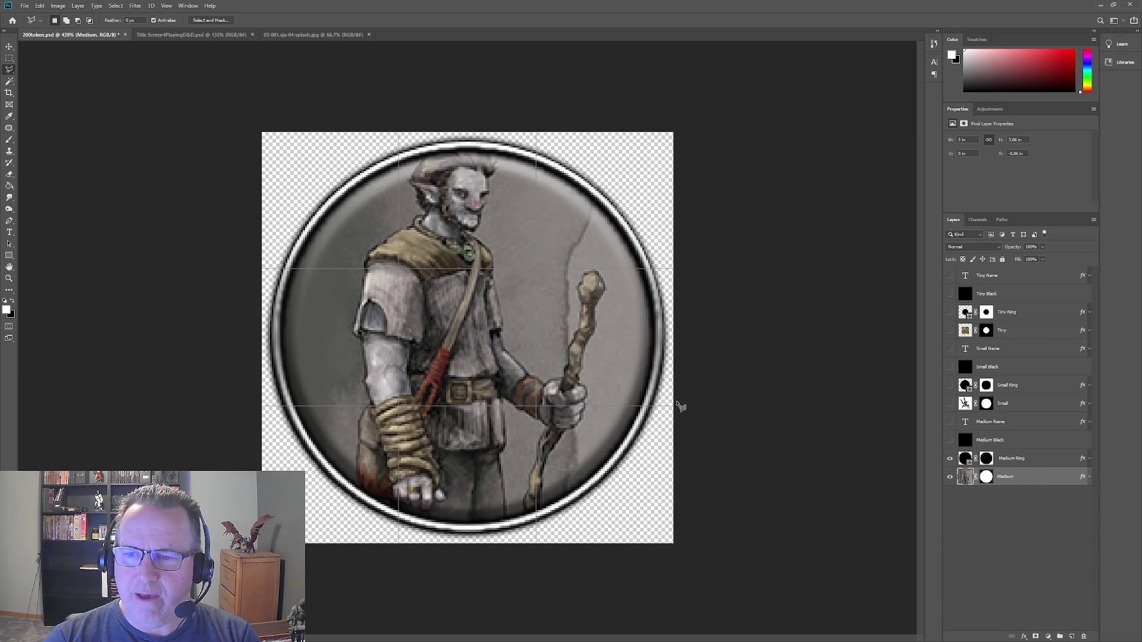
Hide the Medium Ring and review the Medium artwork's Inner Bevel style, keeping it.
{"action": "left_click", "coordinate": [950, 459]}
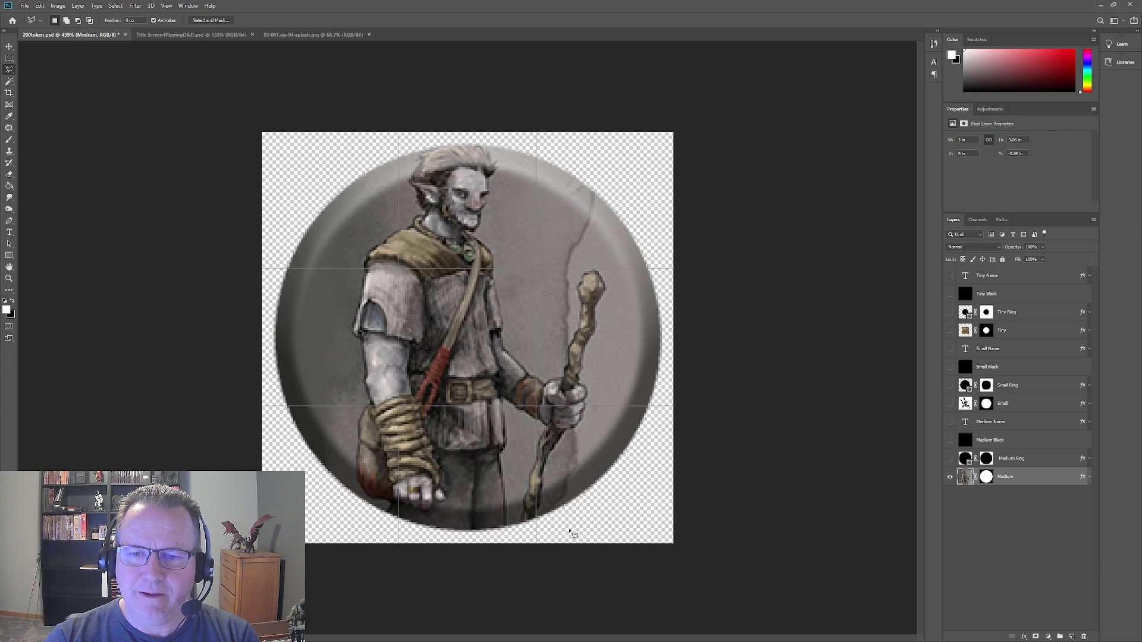
{"action": "double_click", "coordinate": [1084, 478]}
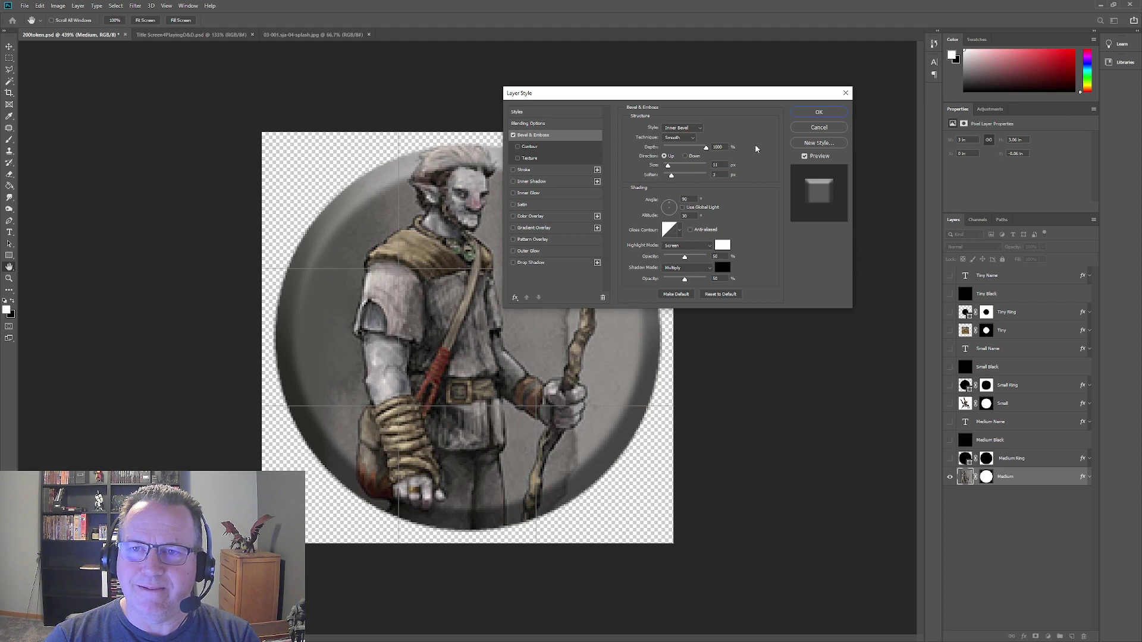
{"action": "key", "text": "Return"}
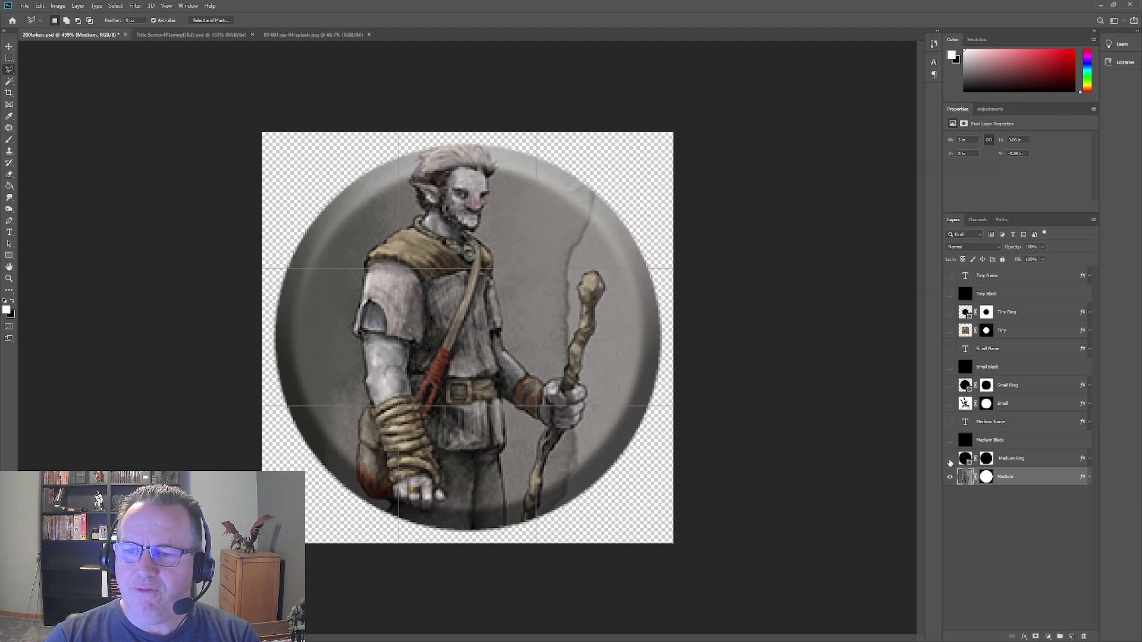
Show the Medium Ring again and review its Bevel & Emboss, Color Overlay and Outer Glow settings.
{"action": "left_click", "coordinate": [950, 459]}
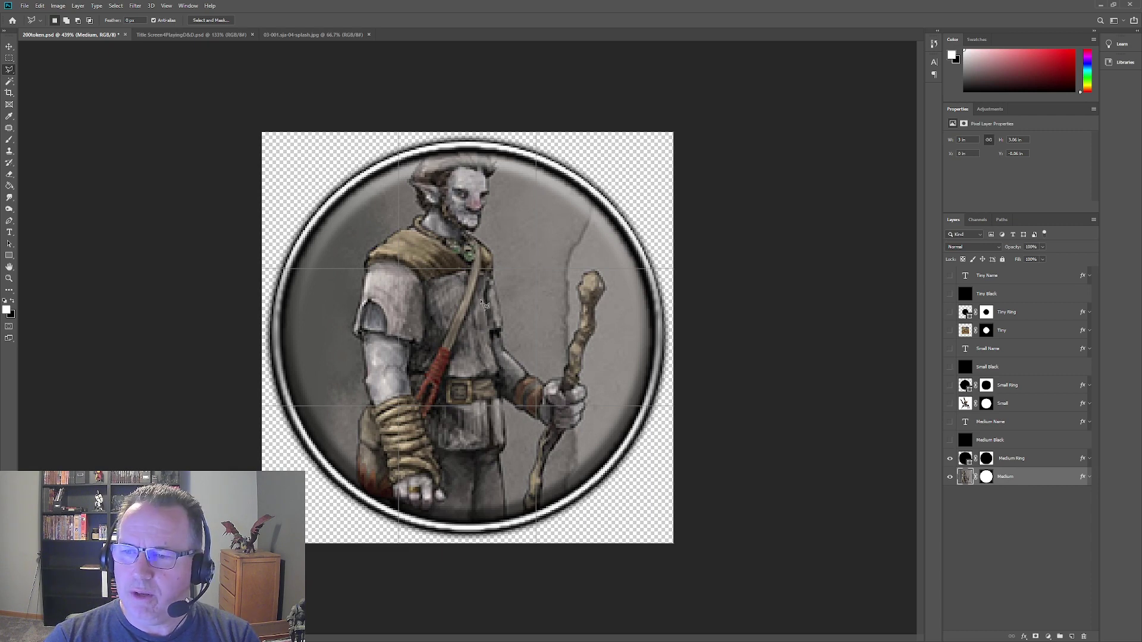
{"action": "left_click", "coordinate": [1041, 461]}
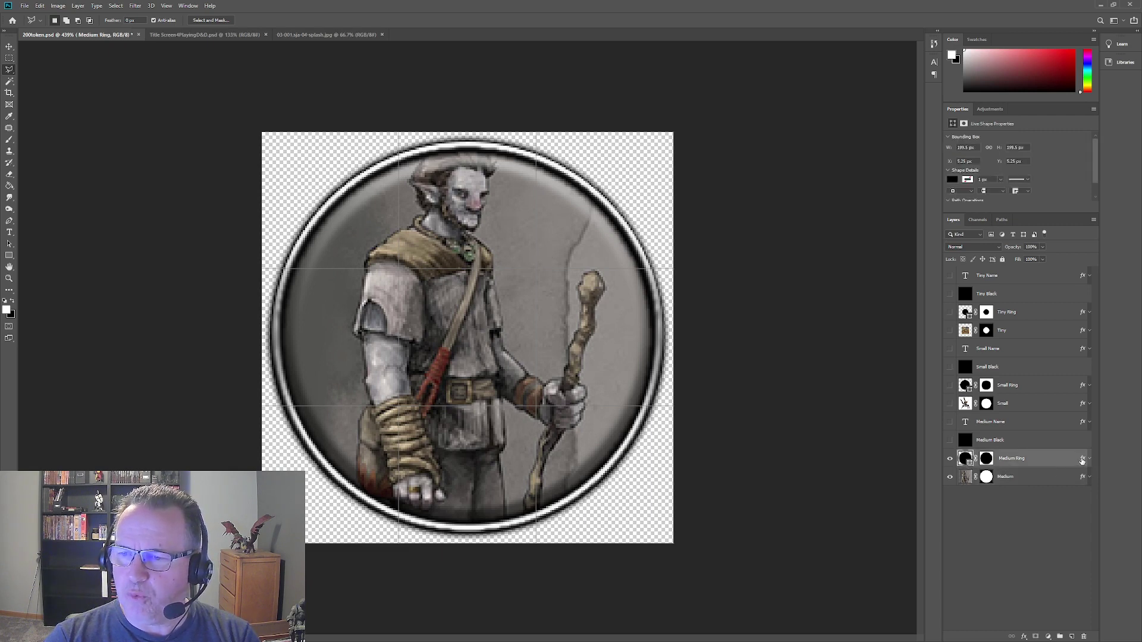
{"action": "double_click", "coordinate": [1081, 460]}
{"action": "left_click", "coordinate": [542, 135]}
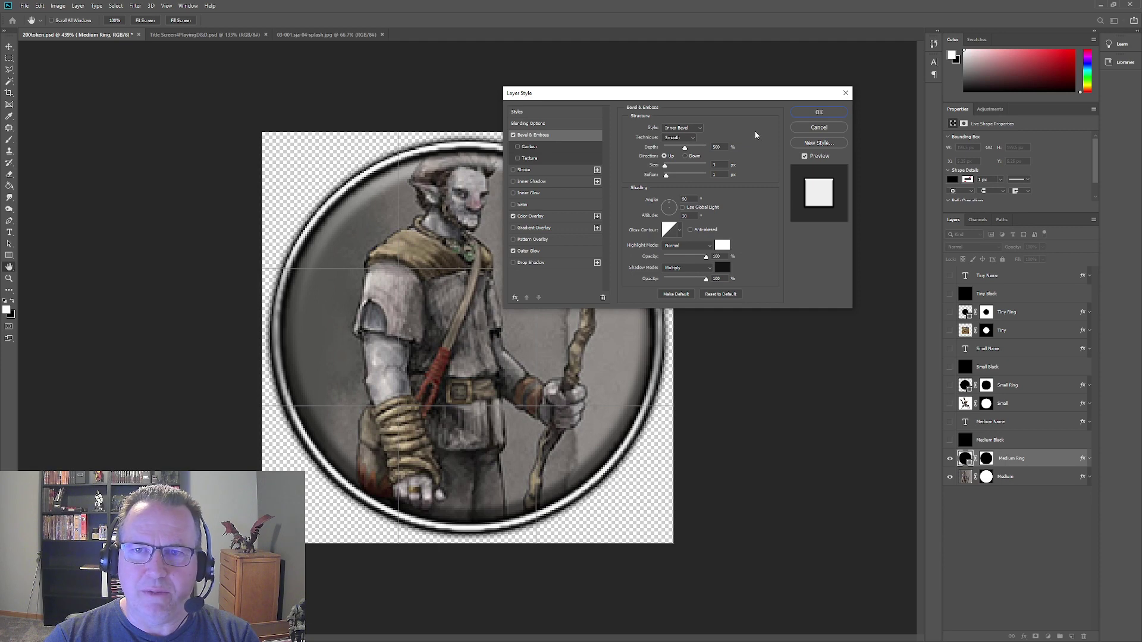
{"action": "left_click", "coordinate": [554, 216]}
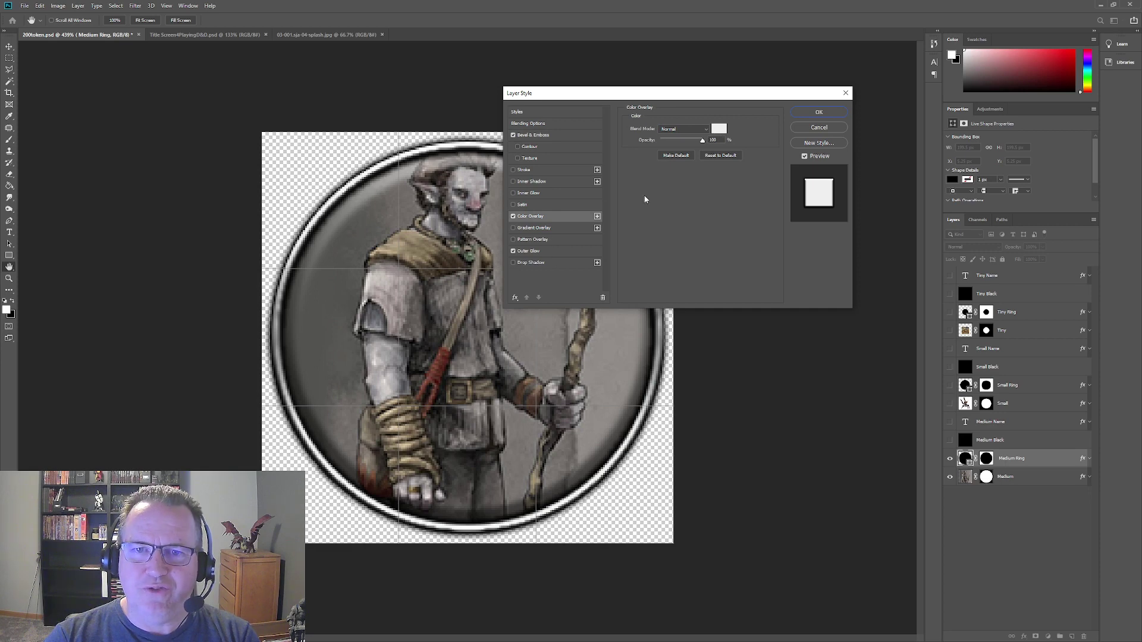
{"action": "left_click", "coordinate": [558, 256]}
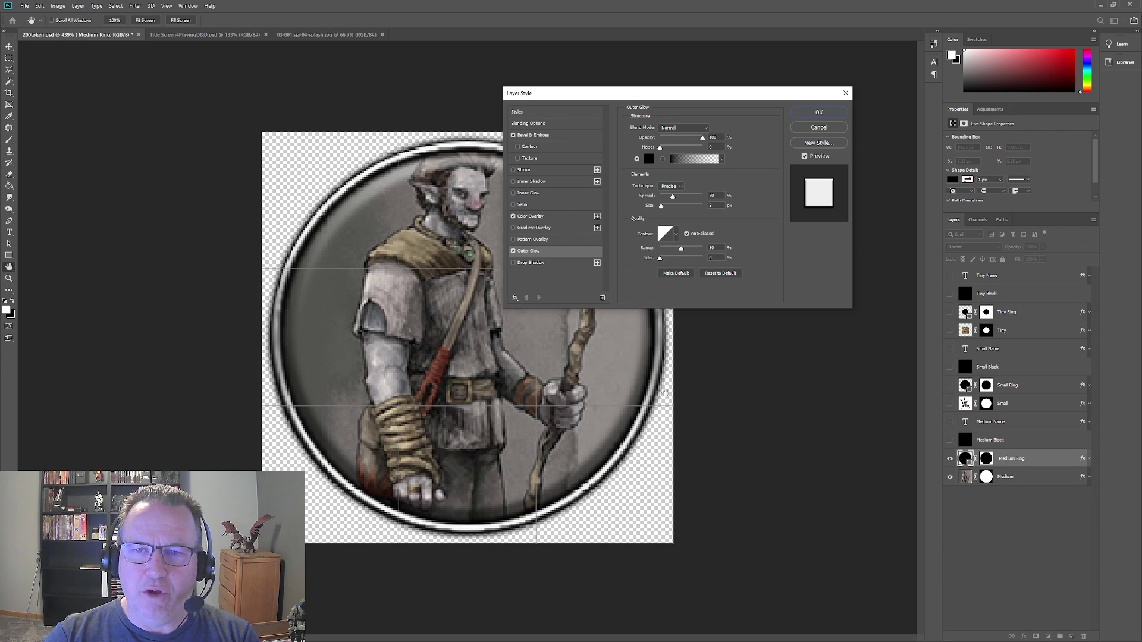
{"action": "left_click", "coordinate": [818, 111]}
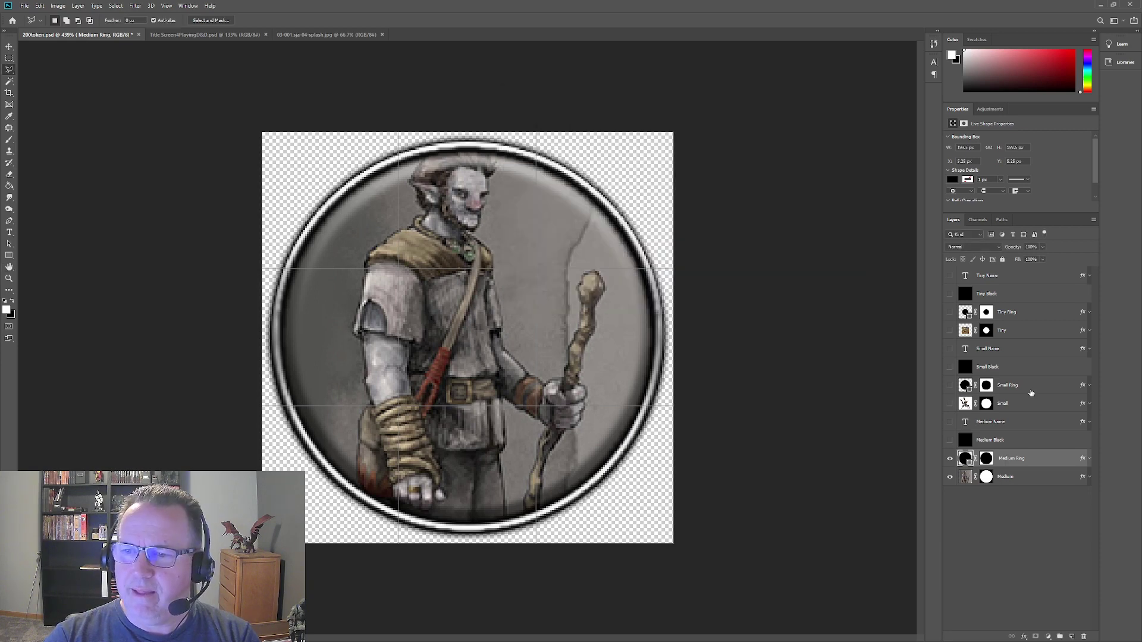
{"action": "left_click", "coordinate": [1026, 442]}
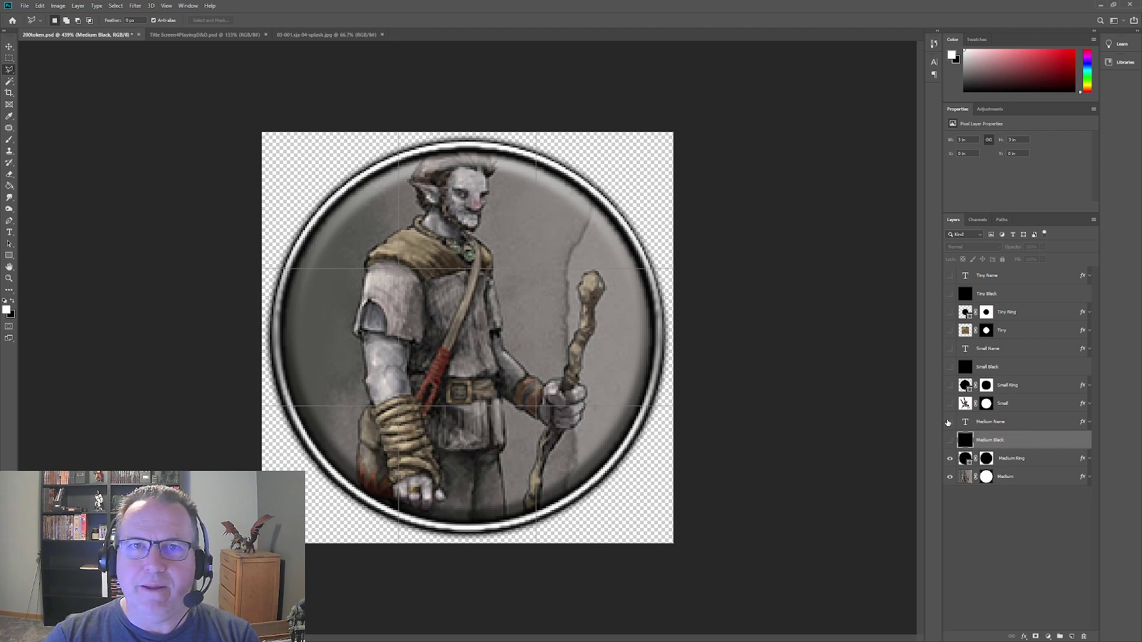
{"action": "left_click", "coordinate": [948, 423]}
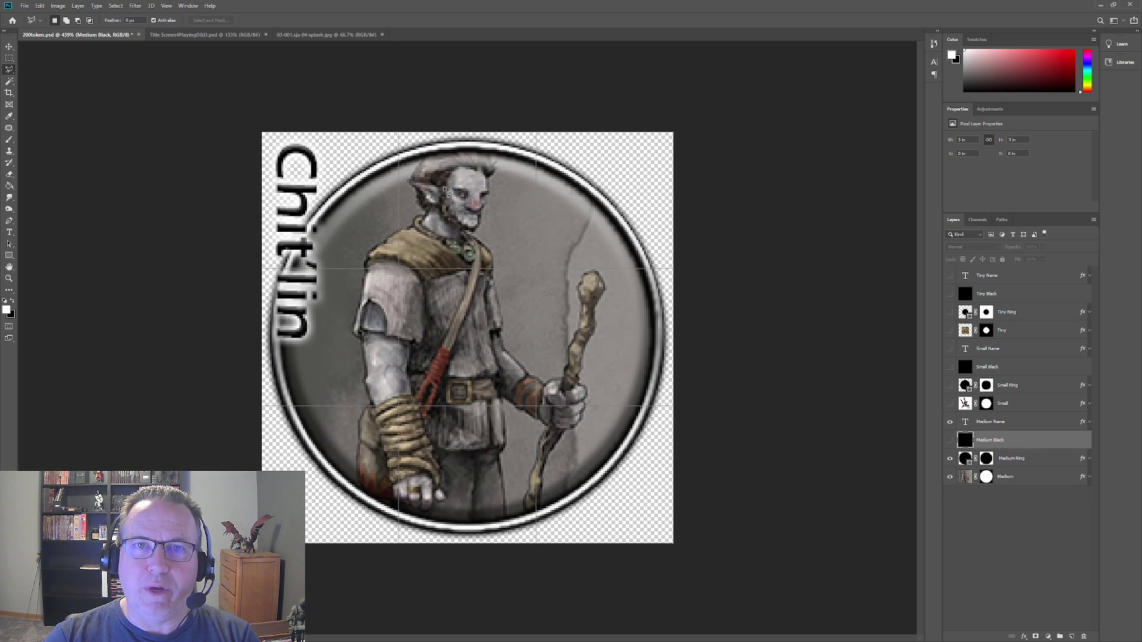
{"action": "left_click", "coordinate": [950, 422]}
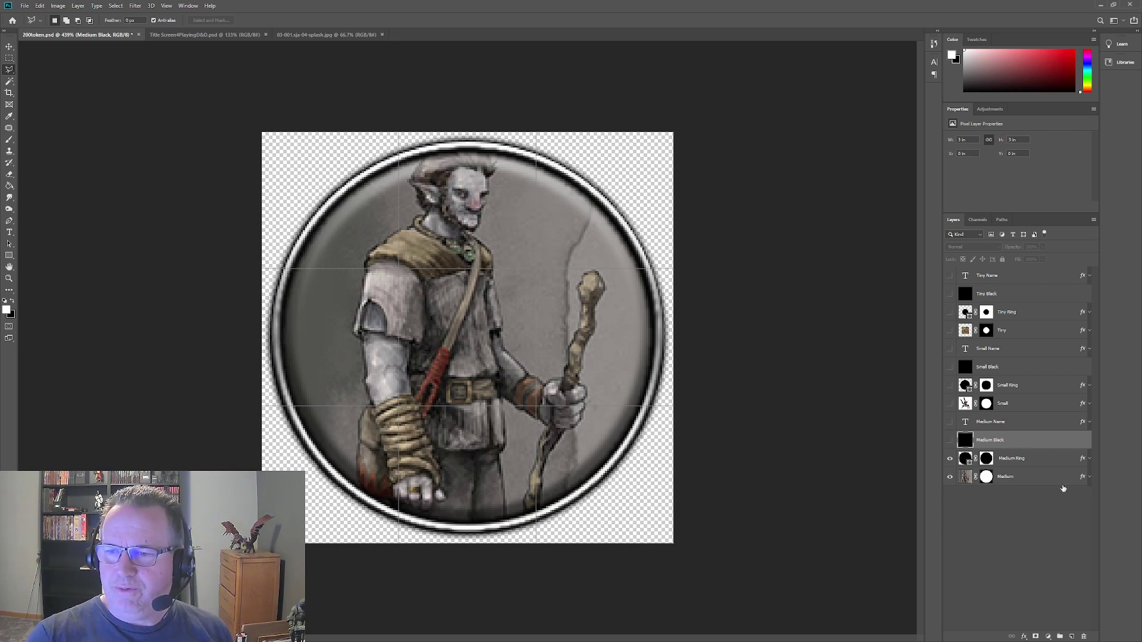
{"action": "left_click", "coordinate": [1038, 476]}
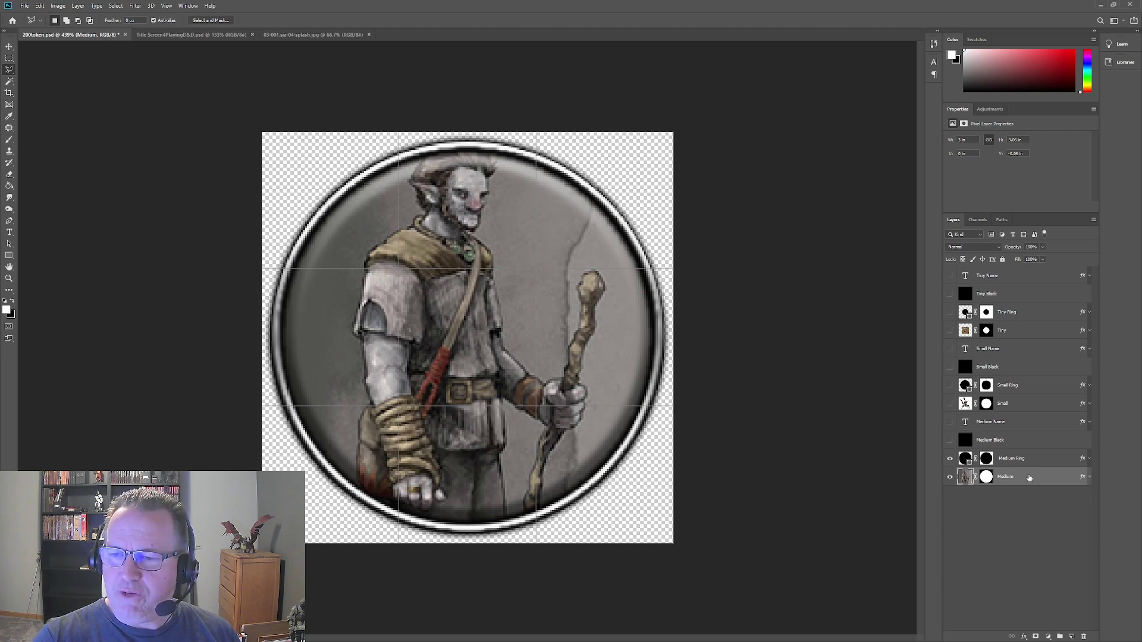
Add a new layer above Medium and fill it white with the Paint Bucket.
{"action": "left_click", "coordinate": [1072, 636]}
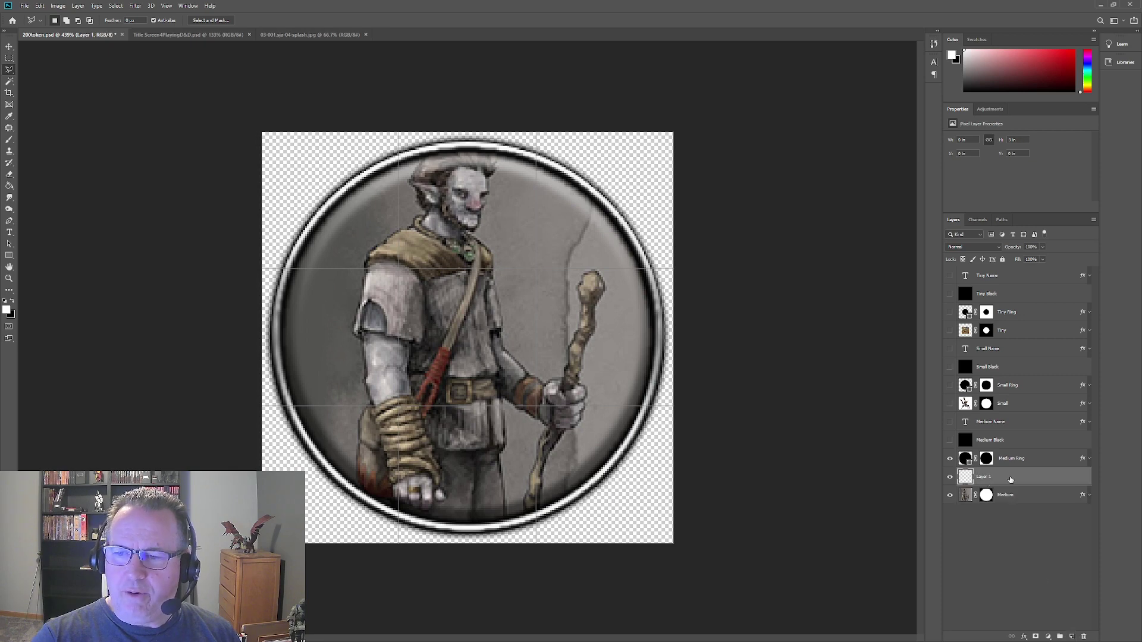
{"action": "left_click", "coordinate": [9, 185]}
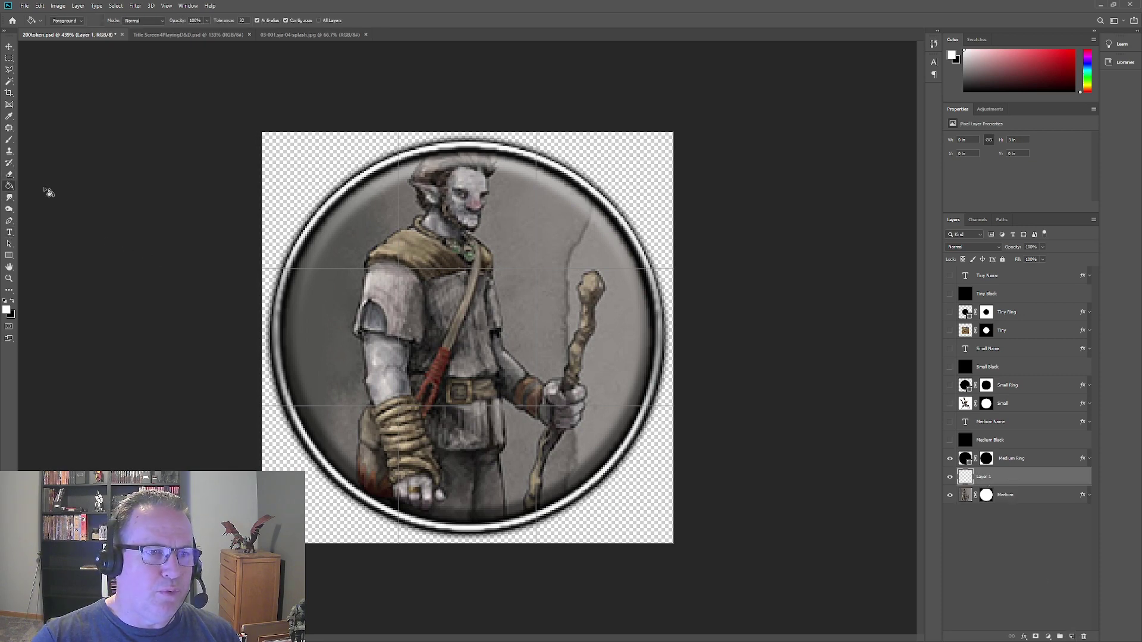
{"action": "left_click", "coordinate": [536, 269]}
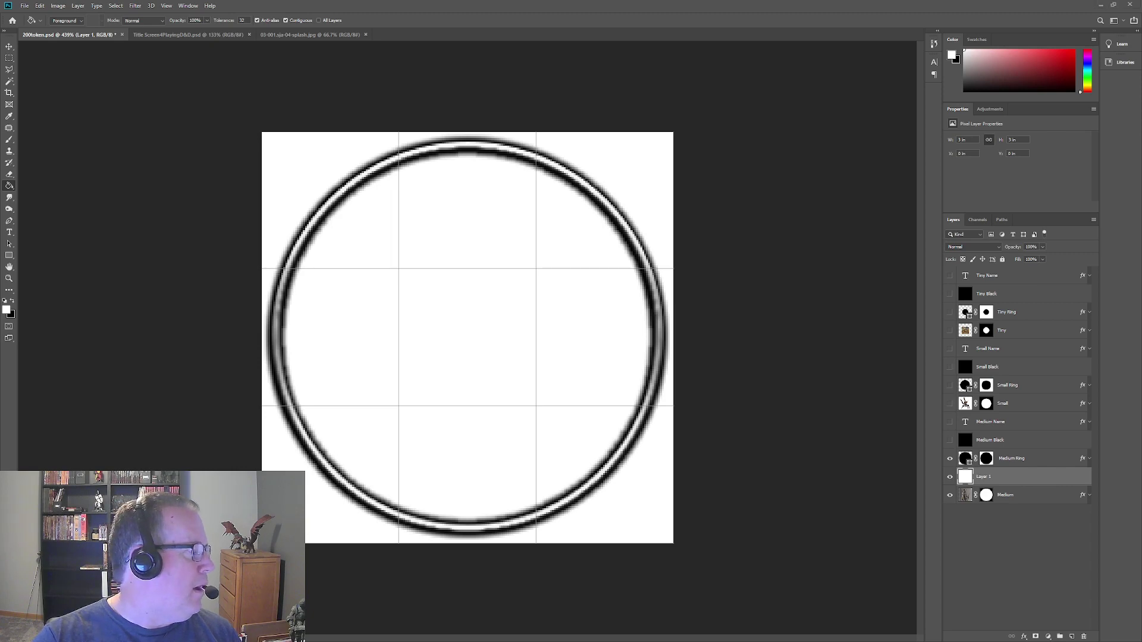
Place the thri-kreen image in the ring, scaled to 34.71% and positioned.
{"action": "left_click_drag", "start_coordinate": [484, 323], "coordinate": [476, 333]}
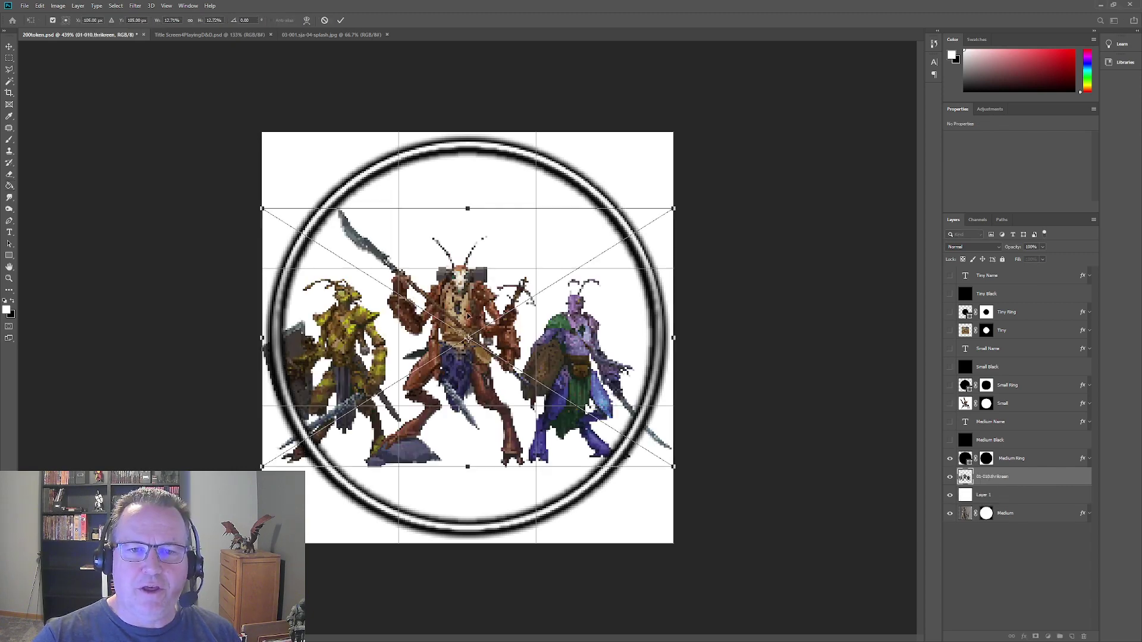
{"action": "left_click_drag", "start_coordinate": [404, 301], "coordinate": [533, 162]}
{"action": "left_click_drag", "start_coordinate": [601, 193], "coordinate": [465, 134]}
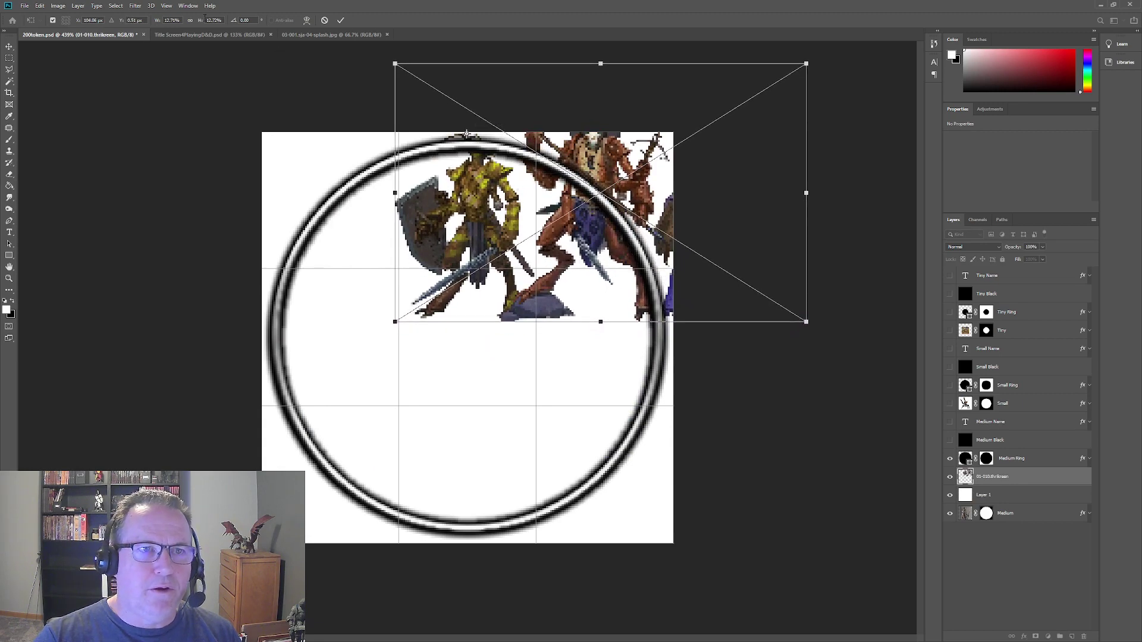
{"action": "left_click", "coordinate": [171, 21]}
{"action": "key", "text": "Up"}
{"action": "key", "text": "Up"}
{"action": "key", "text": "Up"}
{"action": "key", "text": "Up"}
{"action": "key", "text": "Up"}
{"action": "key", "text": "Up"}
{"action": "key", "text": "Up"}
{"action": "key", "text": "Up"}
{"action": "key", "text": "Up"}
{"action": "key", "text": "Up"}
{"action": "key", "text": "Up"}
{"action": "key", "text": "Up"}
{"action": "key", "text": "Up"}
{"action": "key", "text": "Up"}
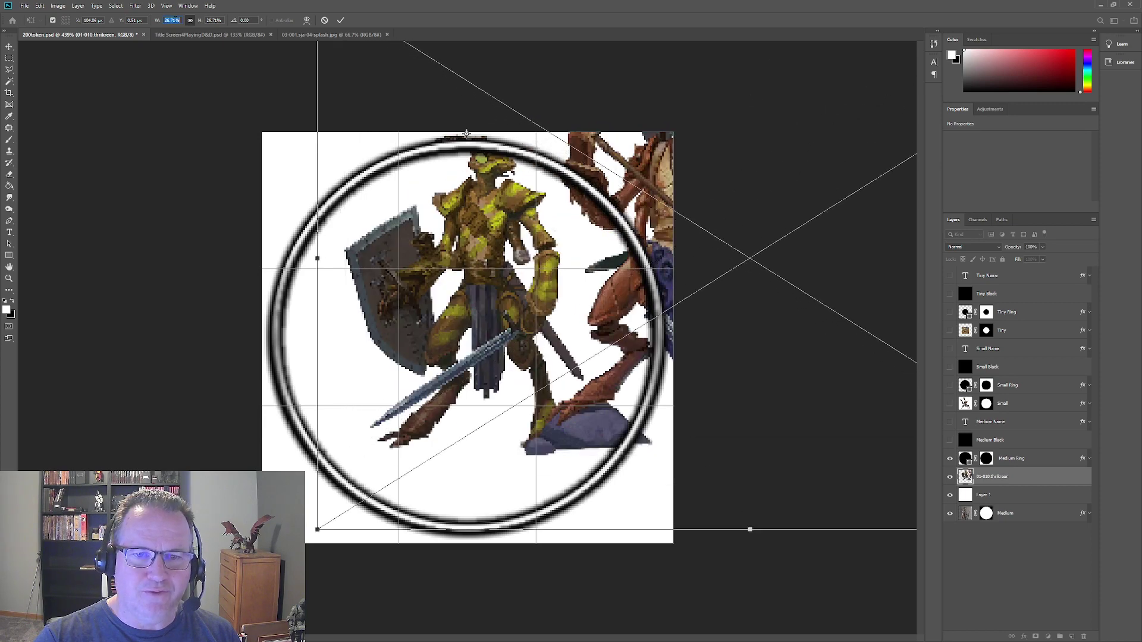
{"action": "key", "text": "Up"}
{"action": "key", "text": "Up"}
{"action": "key", "text": "Up"}
{"action": "key", "text": "Up"}
{"action": "key", "text": "Up"}
{"action": "key", "text": "Up"}
{"action": "key", "text": "Up"}
{"action": "key", "text": "Up"}
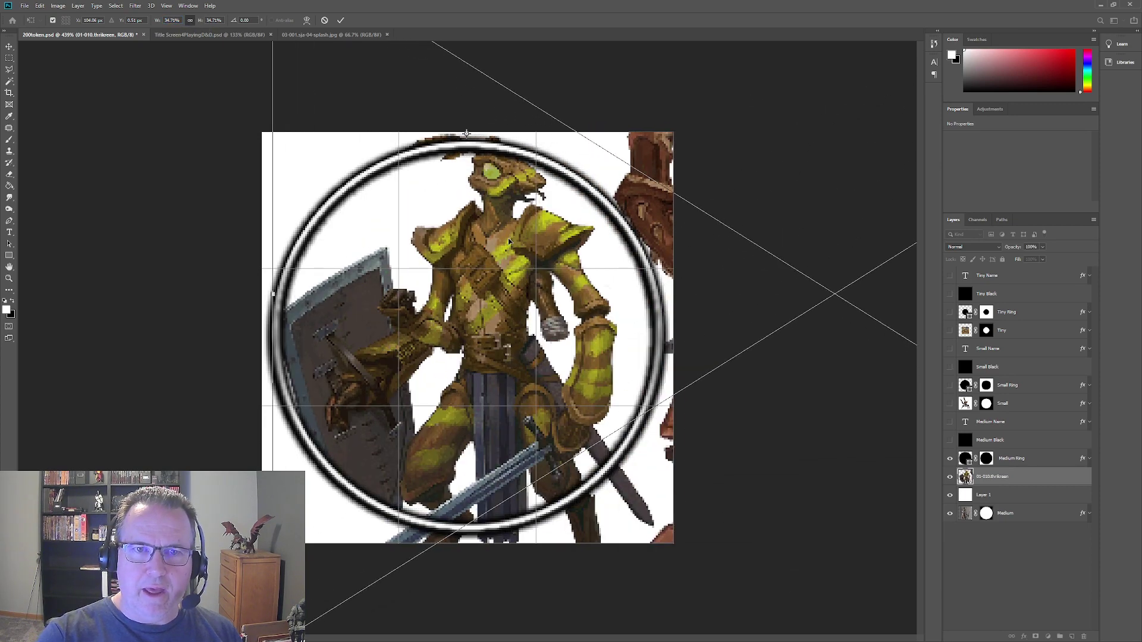
{"action": "key", "text": "Left"}
{"action": "key", "text": "Left"}
{"action": "key", "text": "Left"}
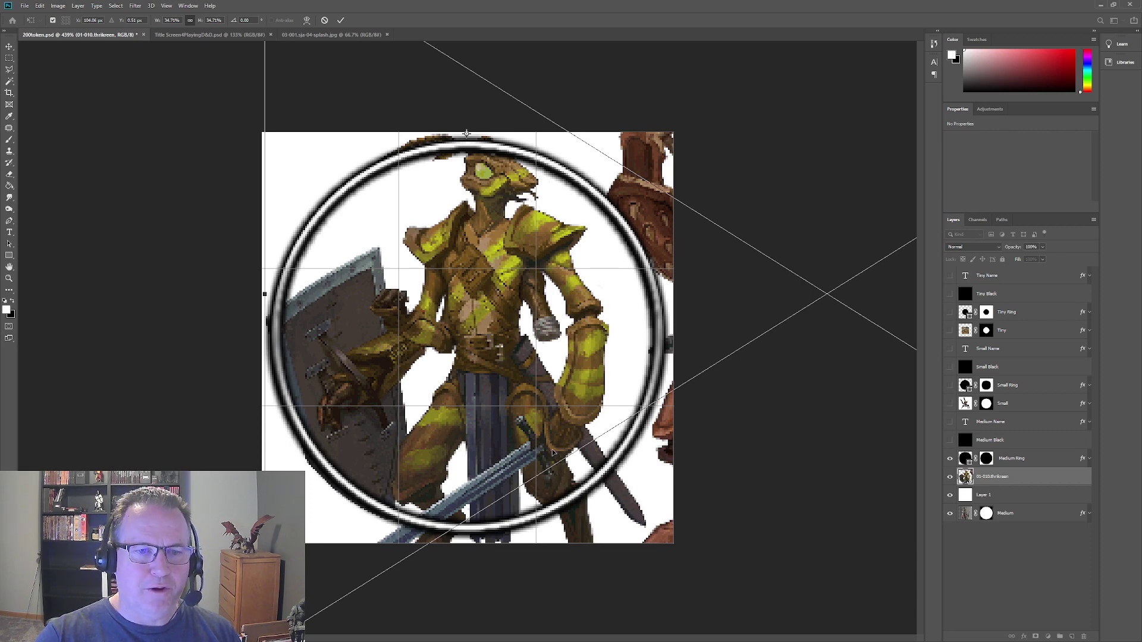
{"action": "left_click", "coordinate": [340, 20]}
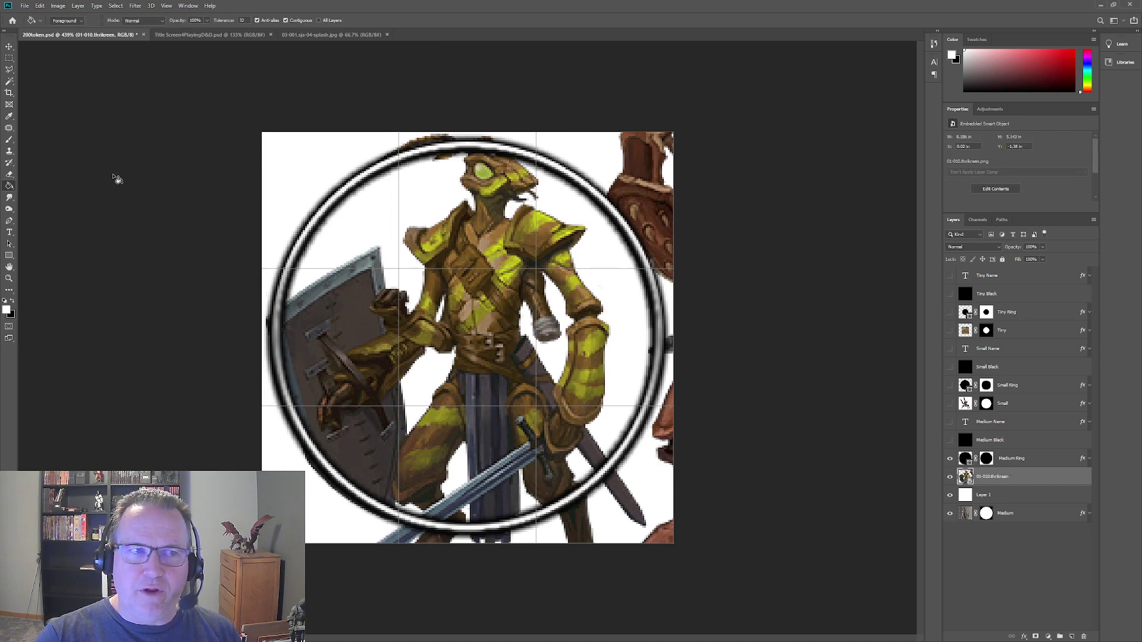
Rasterize the thri-kreen layer, erase the brown figure at top right, and duplicate the layer.
{"action": "key", "text": "e"}
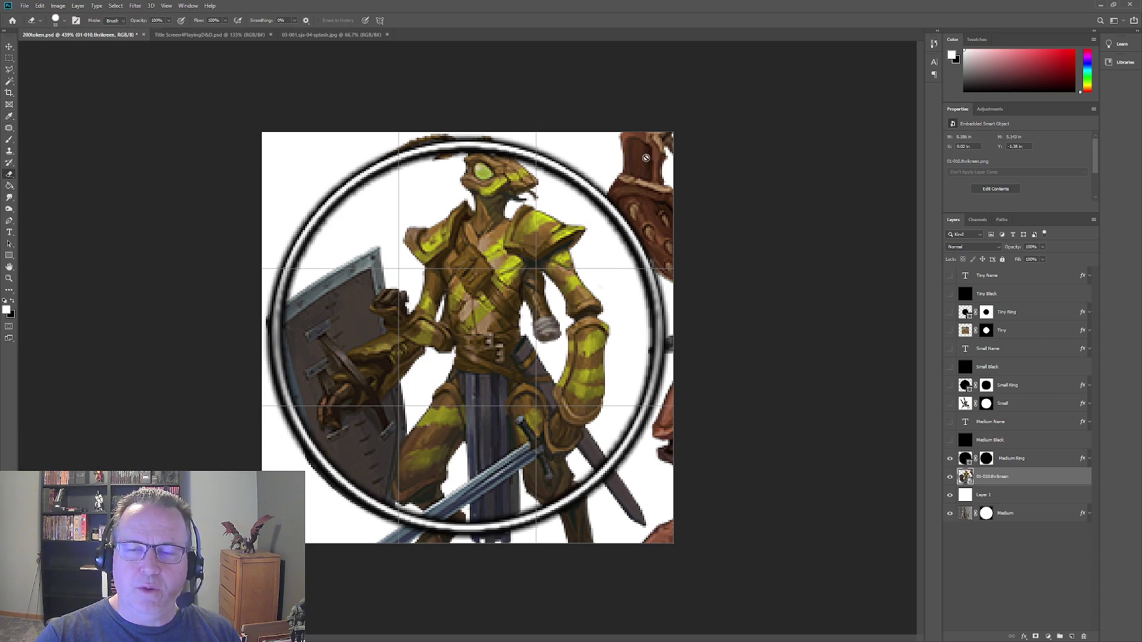
{"action": "left_click", "coordinate": [646, 158]}
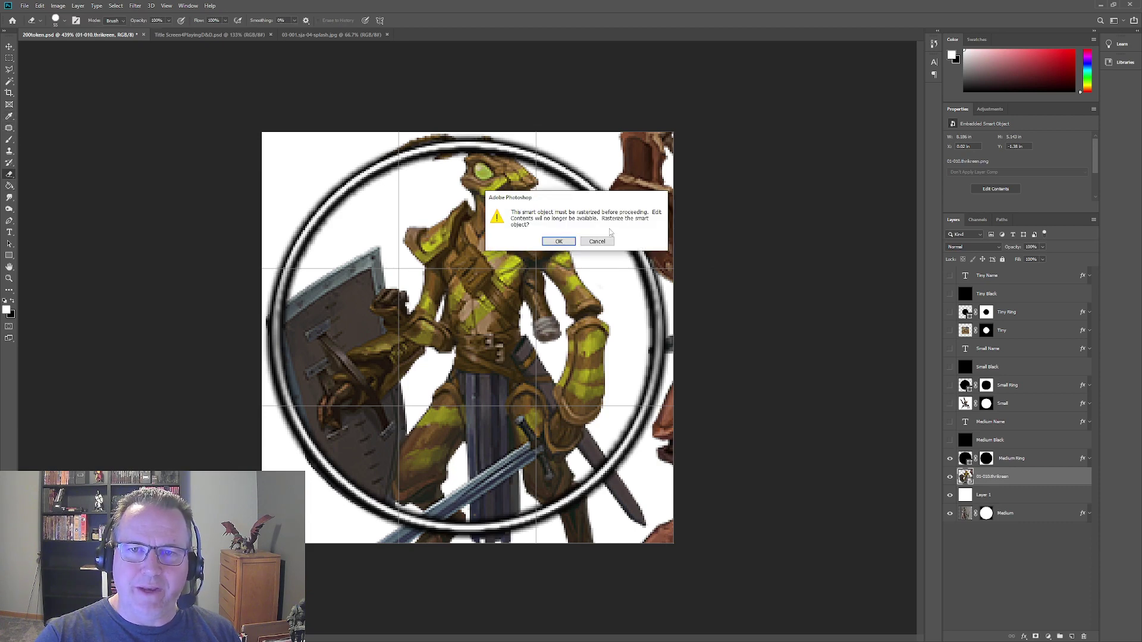
{"action": "left_click", "coordinate": [560, 241]}
{"action": "mouse_move", "coordinate": [645, 146]}
{"action": "left_mouse_down"}
{"action": "mouse_move", "coordinate": [689, 254]}
{"action": "mouse_move", "coordinate": [717, 530]}
{"action": "mouse_move", "coordinate": [697, 560]}
{"action": "left_mouse_up"}
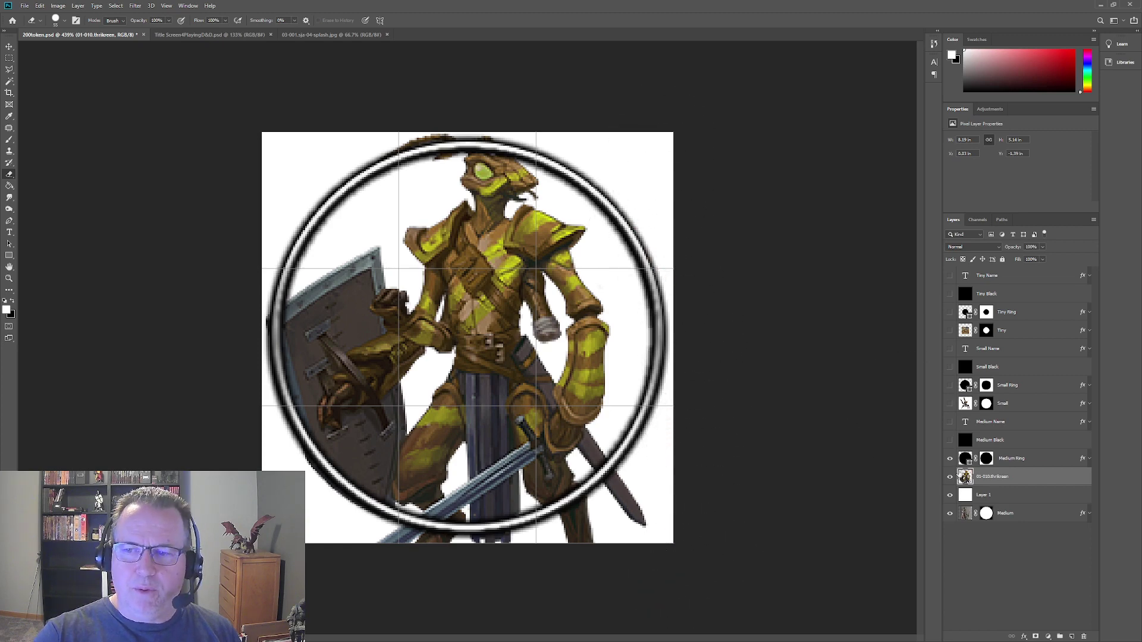
{"action": "right_click", "coordinate": [1018, 481]}
{"action": "left_click", "coordinate": [1028, 151]}
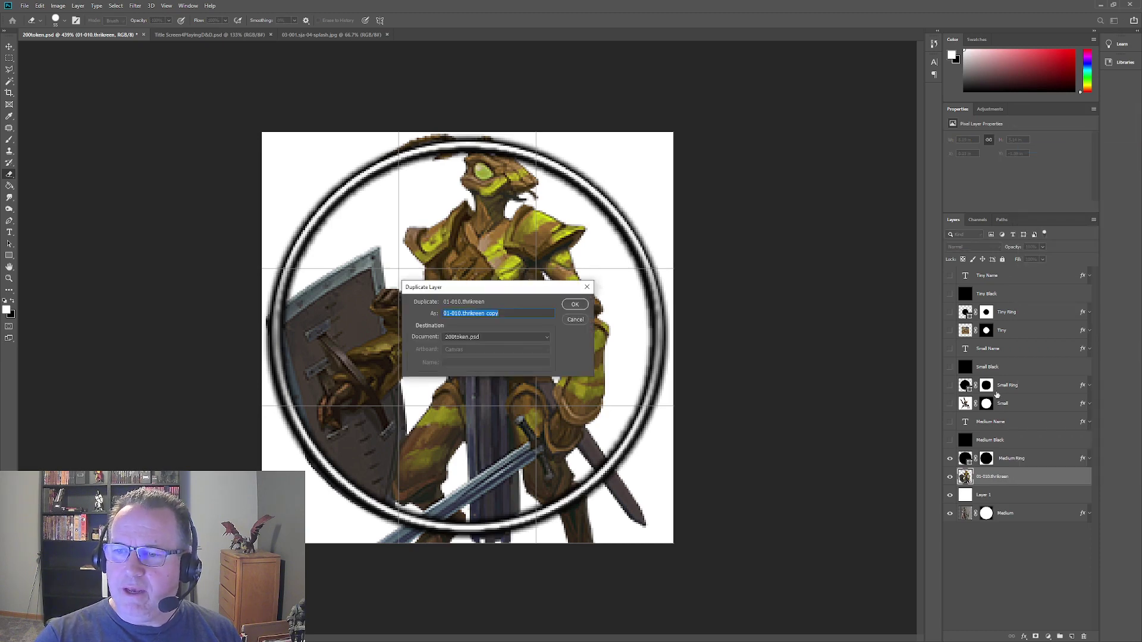
Create a thri-kreen copy above the Medium Ring and hide it.
{"action": "left_click", "coordinate": [574, 304]}
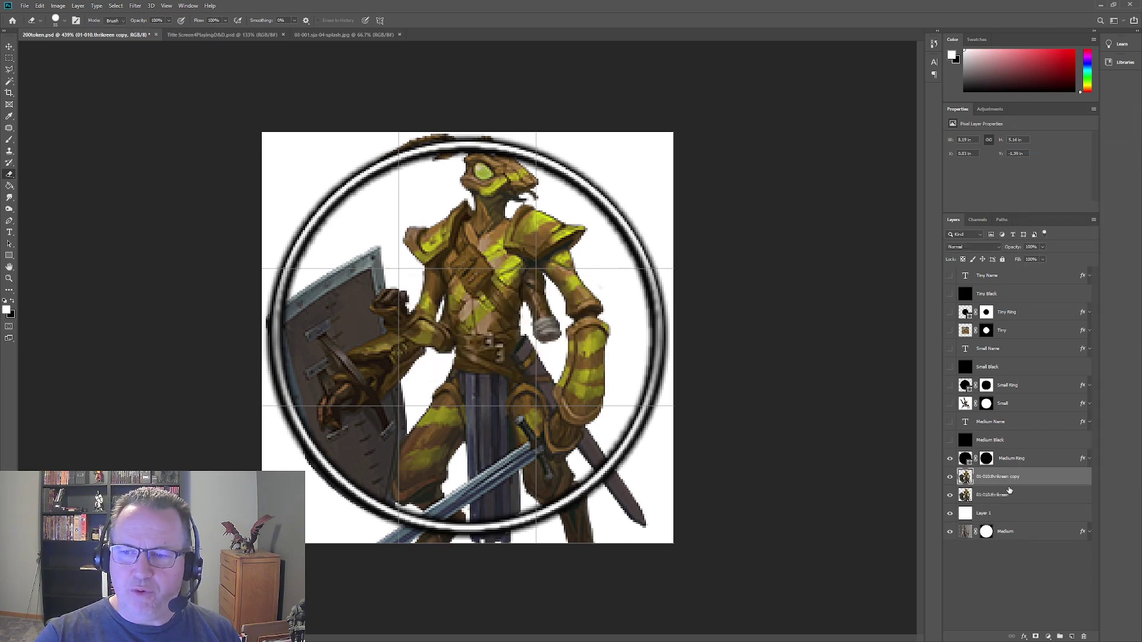
{"action": "left_click_drag", "start_coordinate": [1010, 484], "coordinate": [1012, 451]}
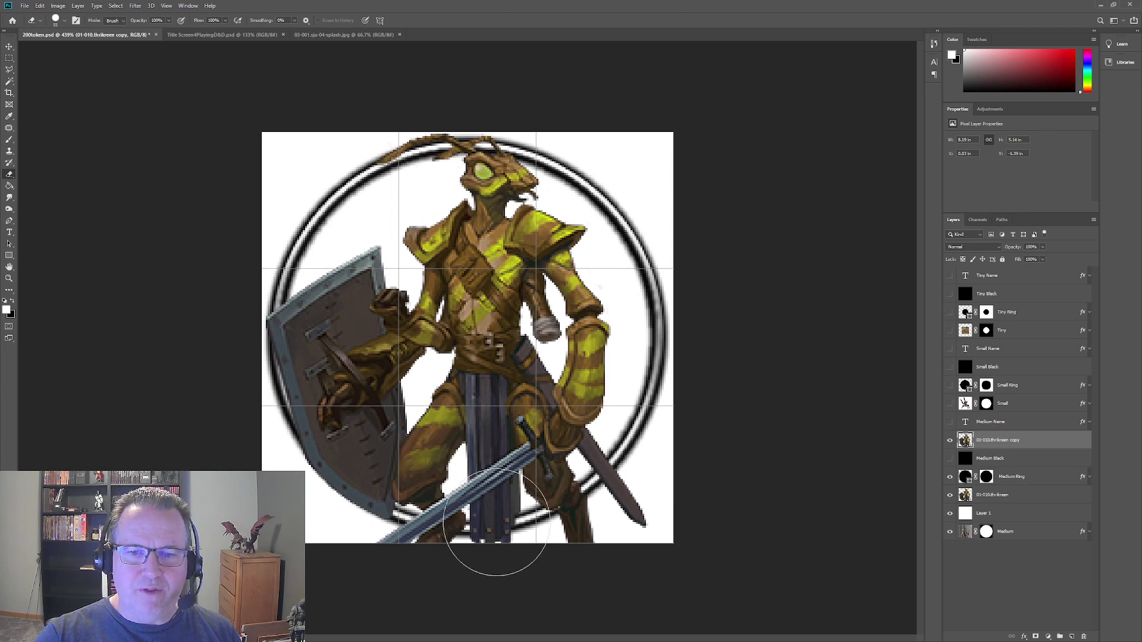
{"action": "left_click", "coordinate": [950, 441]}
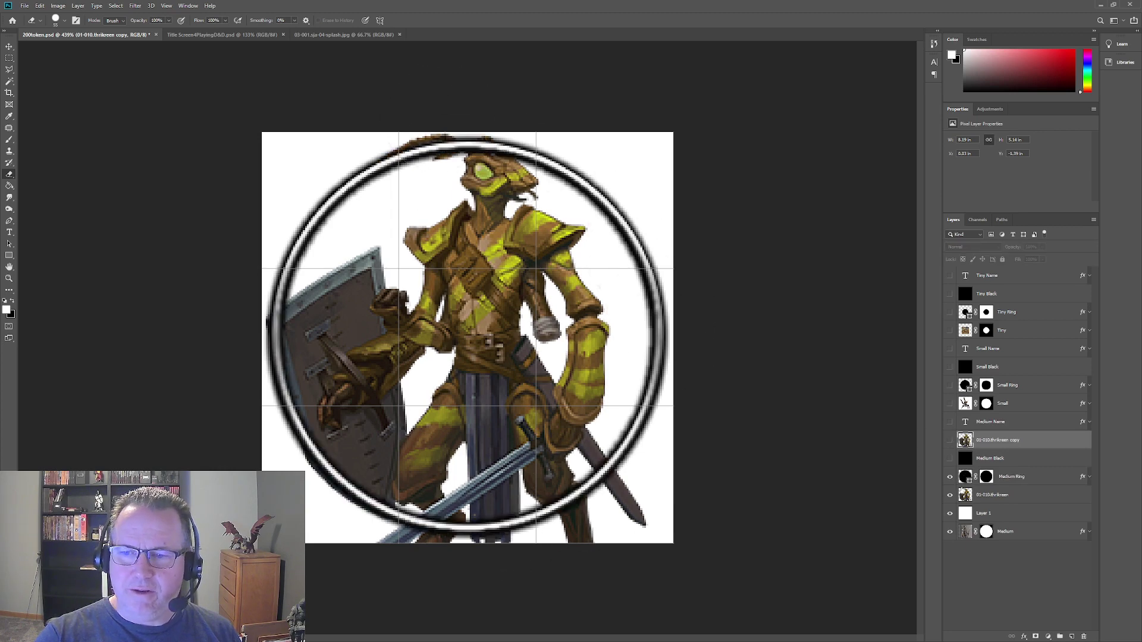
Merge the original thri-kreen into Layer 1 and give it Medium's round mask and bevel.
{"action": "left_click", "coordinate": [1000, 499]}
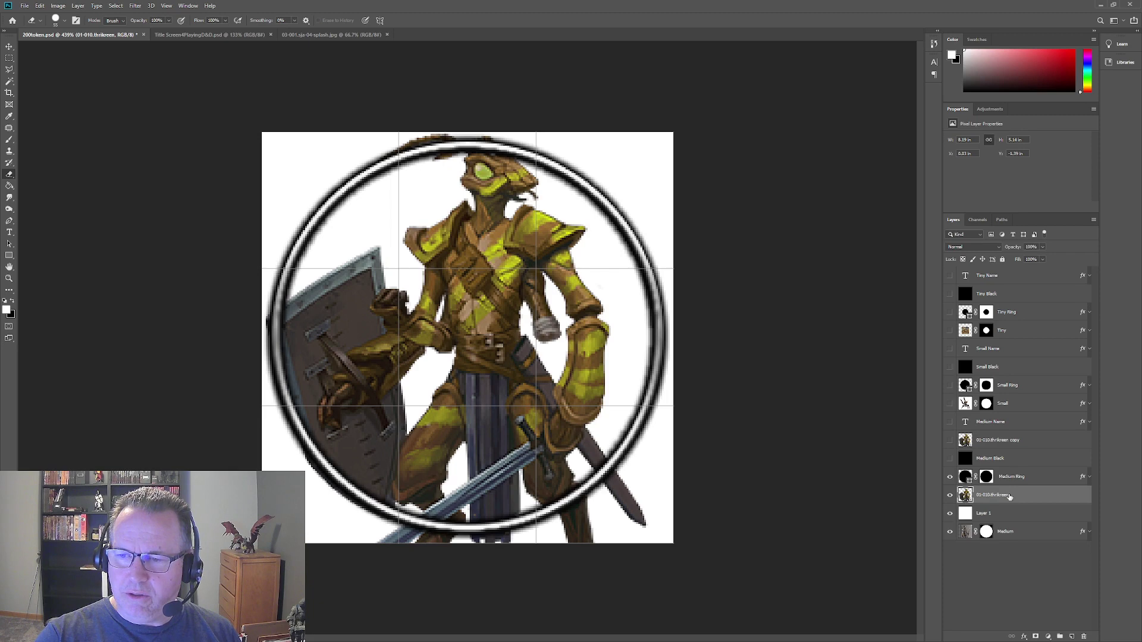
{"action": "right_click", "coordinate": [1010, 497]}
{"action": "left_click", "coordinate": [1030, 381]}
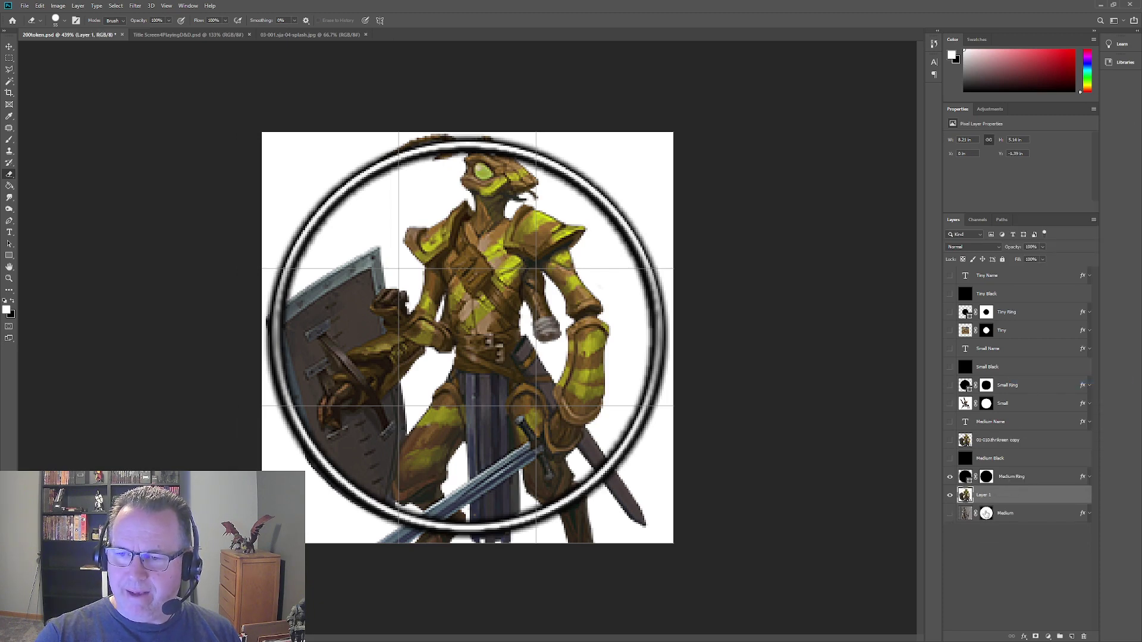
{"action": "left_click_drag", "start_coordinate": [987, 515], "coordinate": [986, 495]}
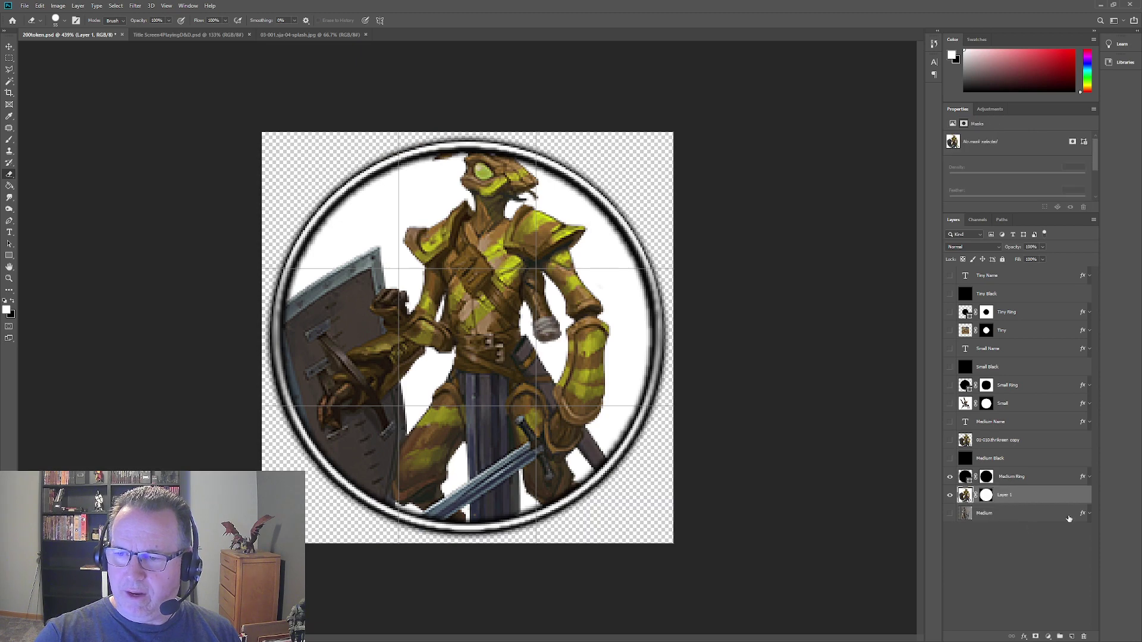
{"action": "left_click_drag", "start_coordinate": [1082, 515], "coordinate": [1084, 502]}
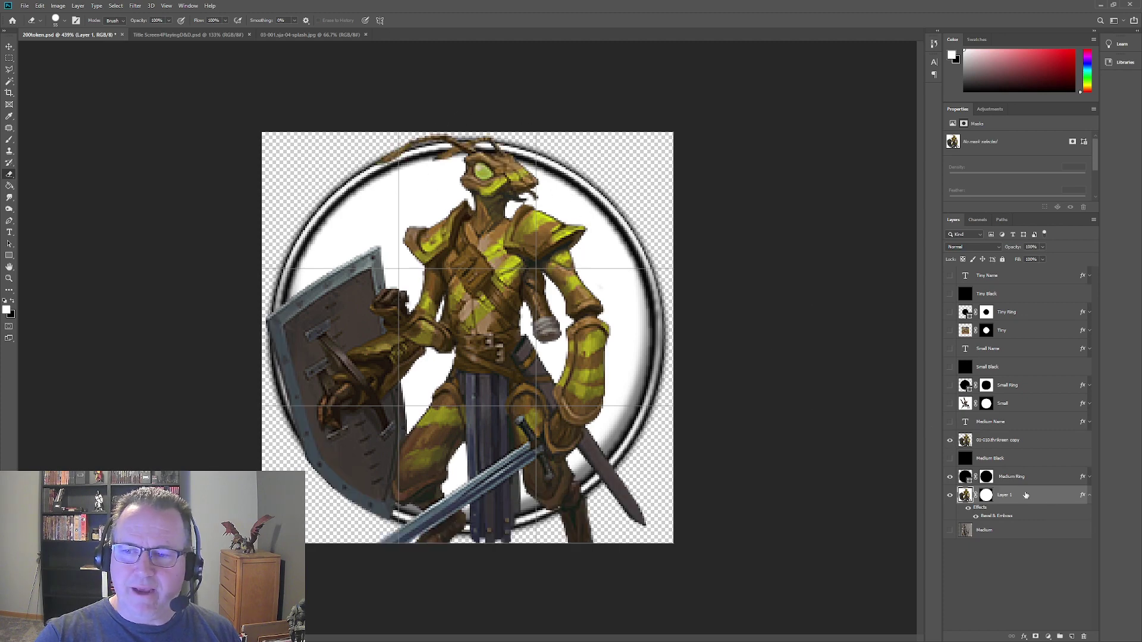
Erase the creature copy's shield edges and sword tip extending beyond the ring.
{"action": "left_click", "coordinate": [1004, 441]}
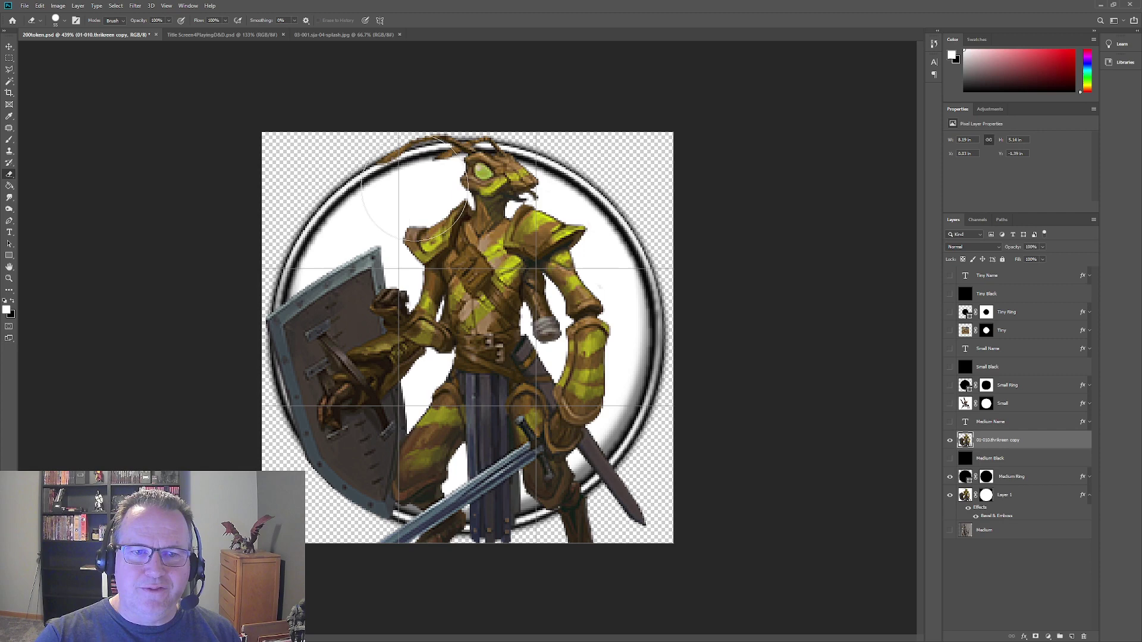
{"action": "mouse_move", "coordinate": [351, 444]}
{"action": "left_mouse_down"}
{"action": "mouse_move", "coordinate": [357, 408]}
{"action": "mouse_move", "coordinate": [394, 450]}
{"action": "left_mouse_up"}
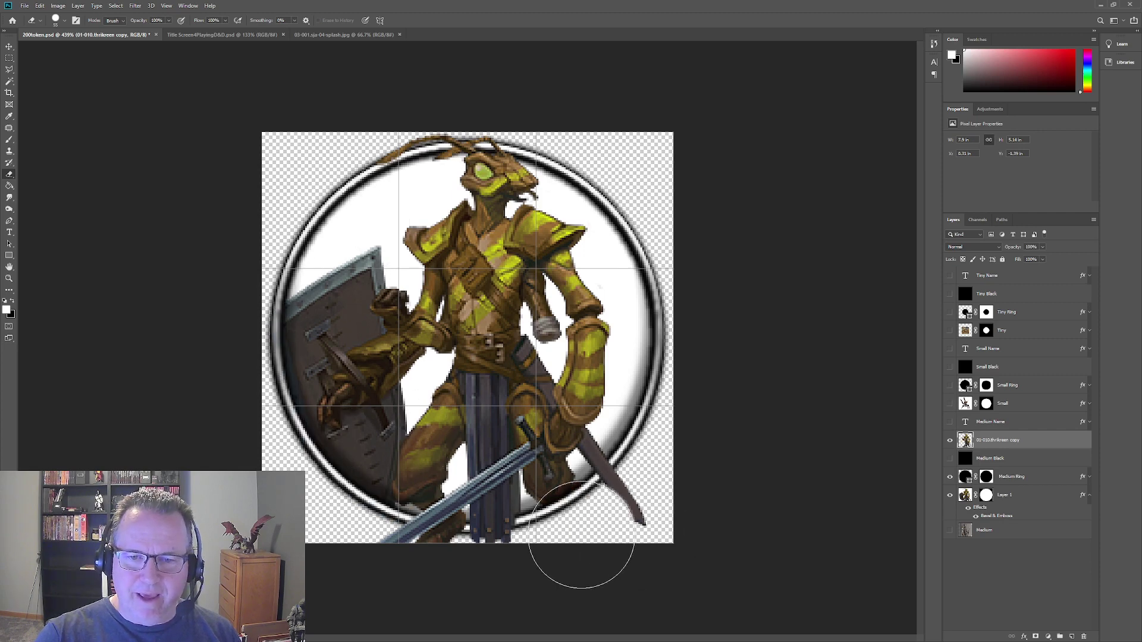
{"action": "left_click_drag", "start_coordinate": [583, 547], "coordinate": [626, 513]}
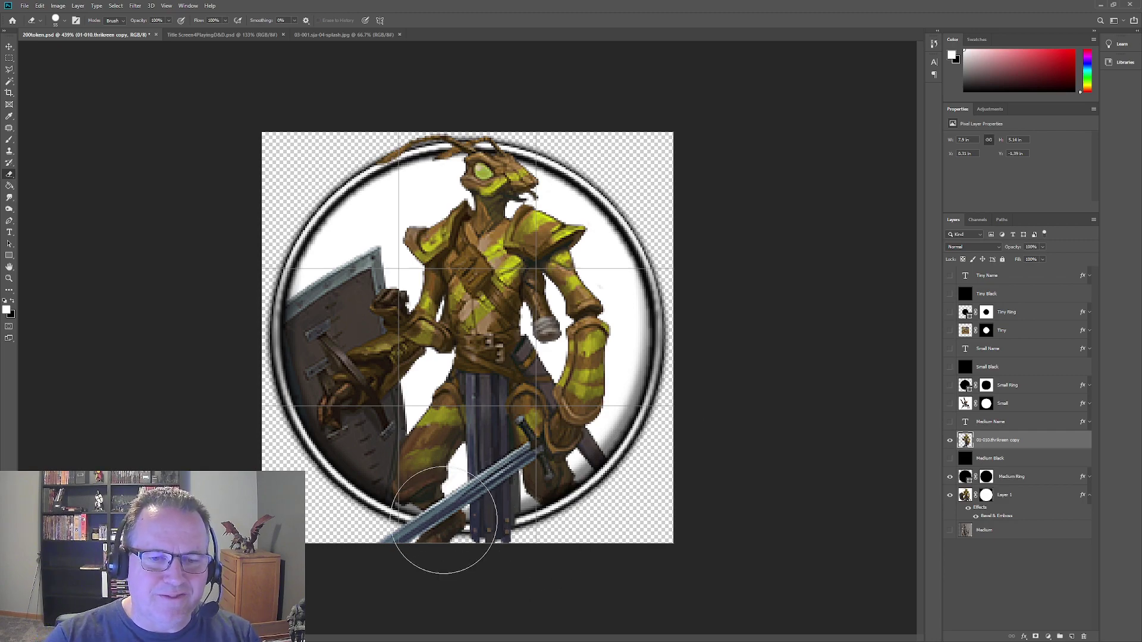
{"action": "key", "text": "ctrl+plus"}
Draw a Polygonal Lasso selection around the area below the sword blade at the token's bottom.
{"action": "scroll", "coordinate": [453, 538], "scroll_direction": "up", "scroll_amount": 5, "text": "alt"}
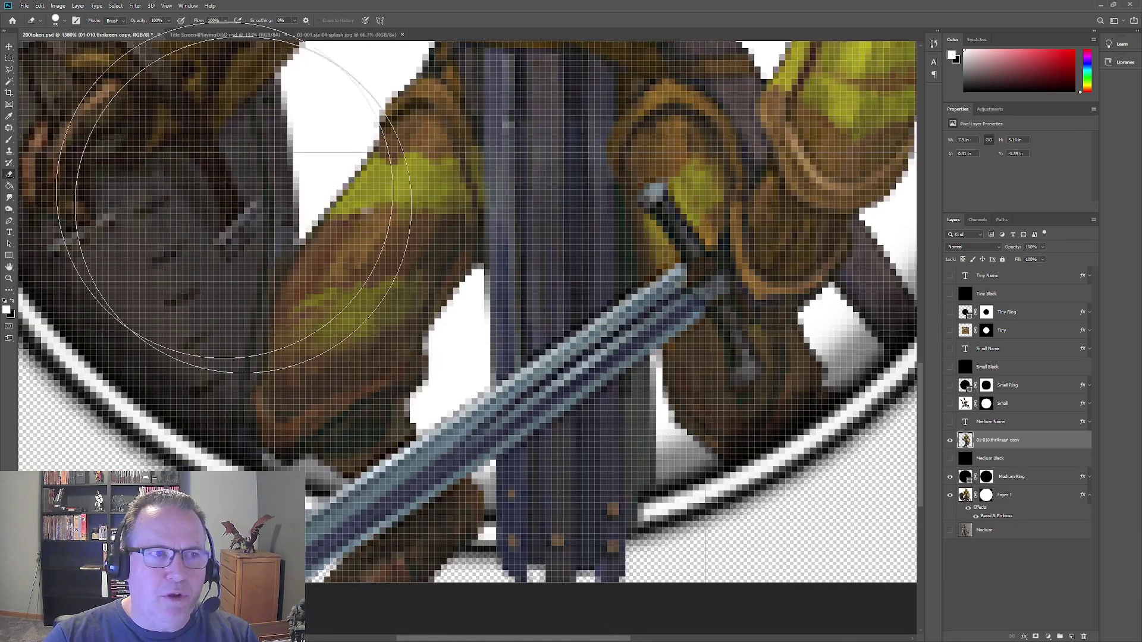
{"action": "left_click", "coordinate": [9, 69]}
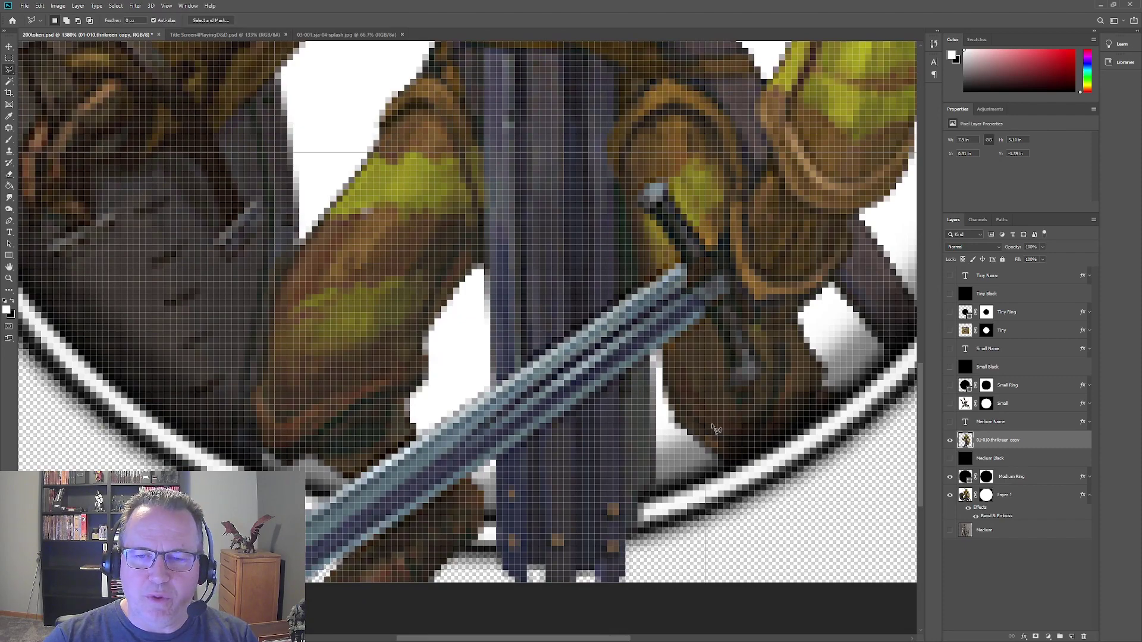
{"action": "left_click", "coordinate": [807, 531]}
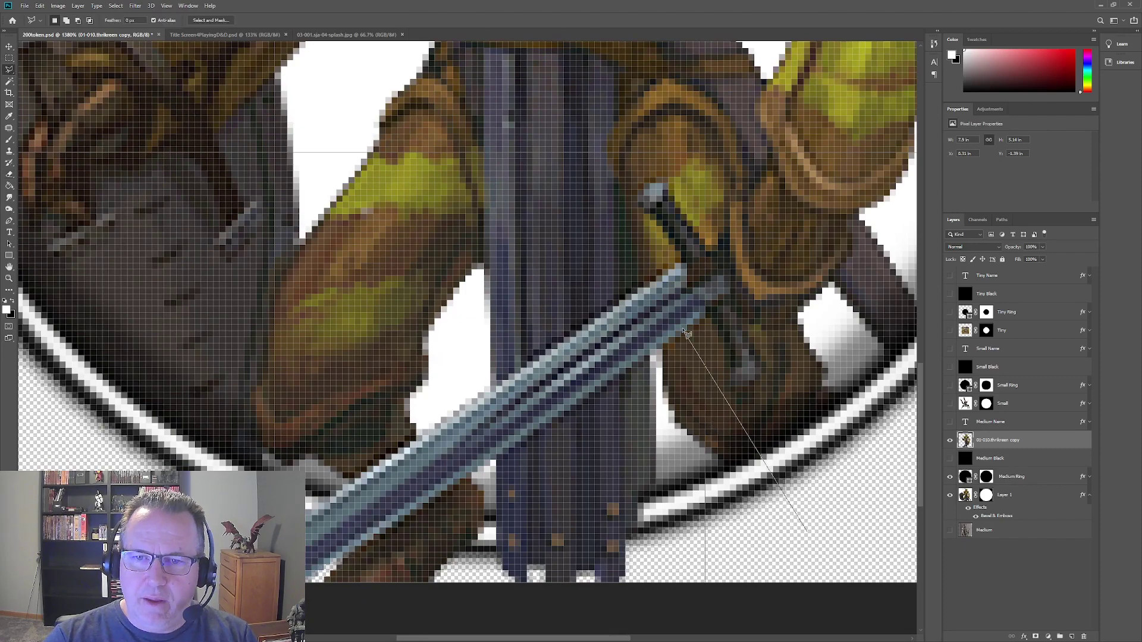
{"action": "left_click", "coordinate": [681, 332]}
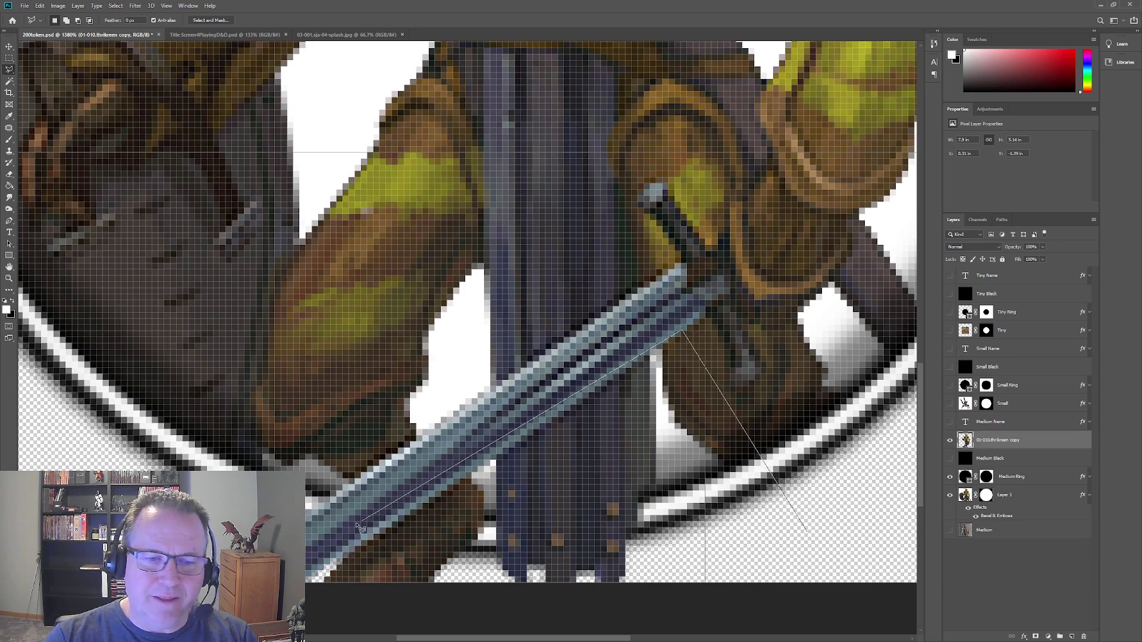
{"action": "left_click", "coordinate": [291, 597]}
{"action": "left_click", "coordinate": [333, 613]}
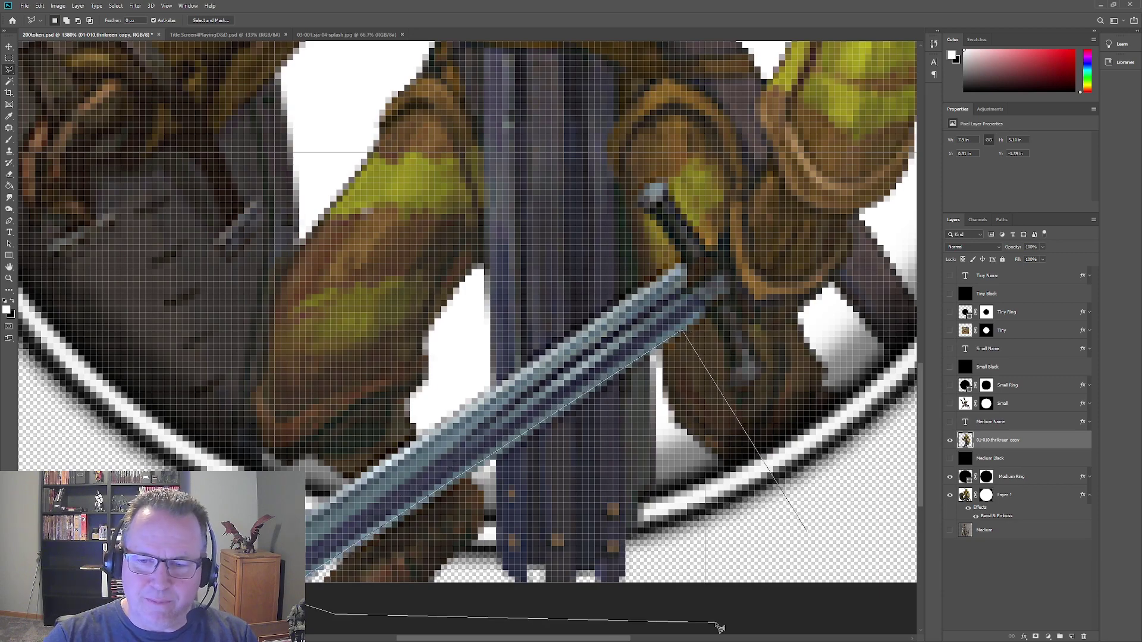
{"action": "left_click", "coordinate": [721, 618]}
{"action": "left_click", "coordinate": [807, 534]}
{"action": "scroll", "coordinate": [549, 305], "scroll_direction": "down", "scroll_amount": 6}
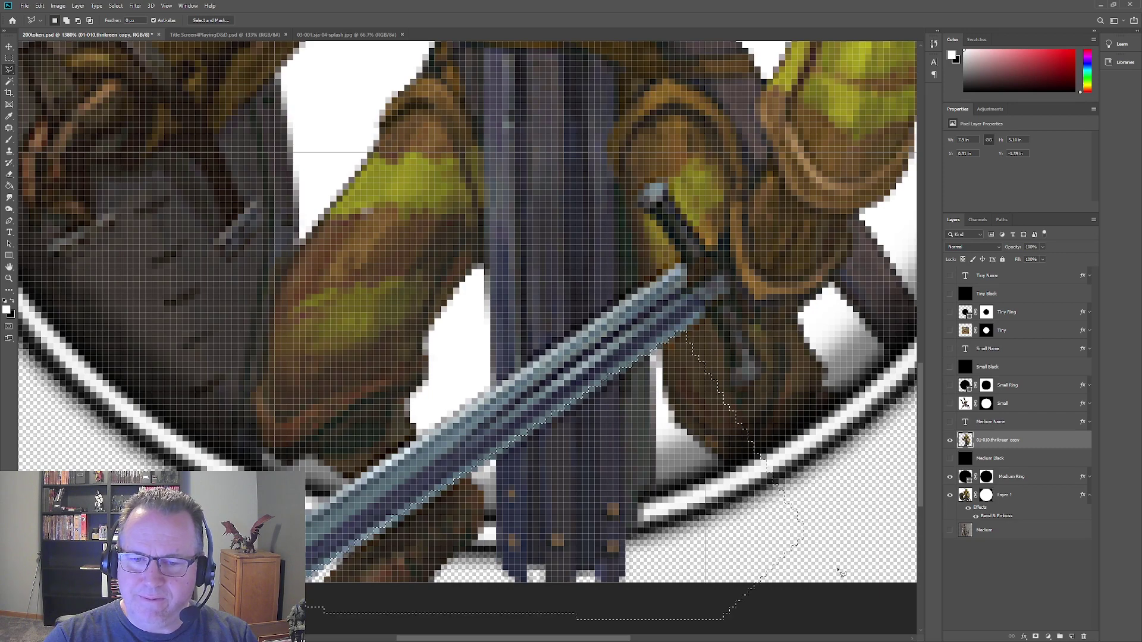
{"action": "scroll", "coordinate": [548, 305], "scroll_direction": "down", "scroll_amount": 1}
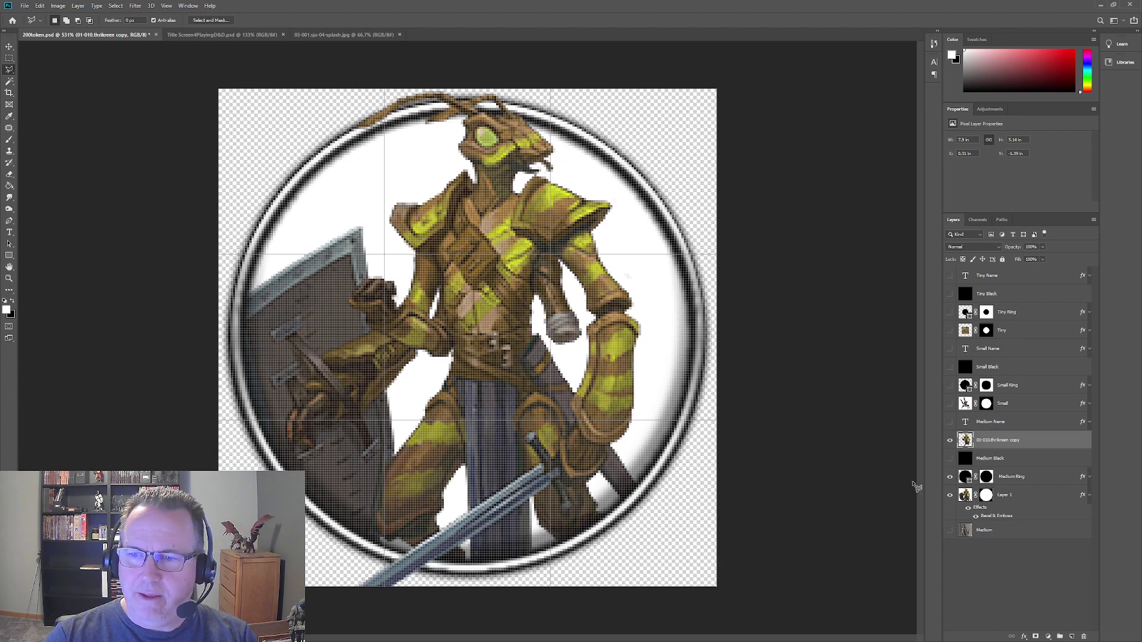
Show the vertical 'Chitlin' name layer, checking it off and on, then minimize Photoshop.
{"action": "left_click", "coordinate": [950, 422]}
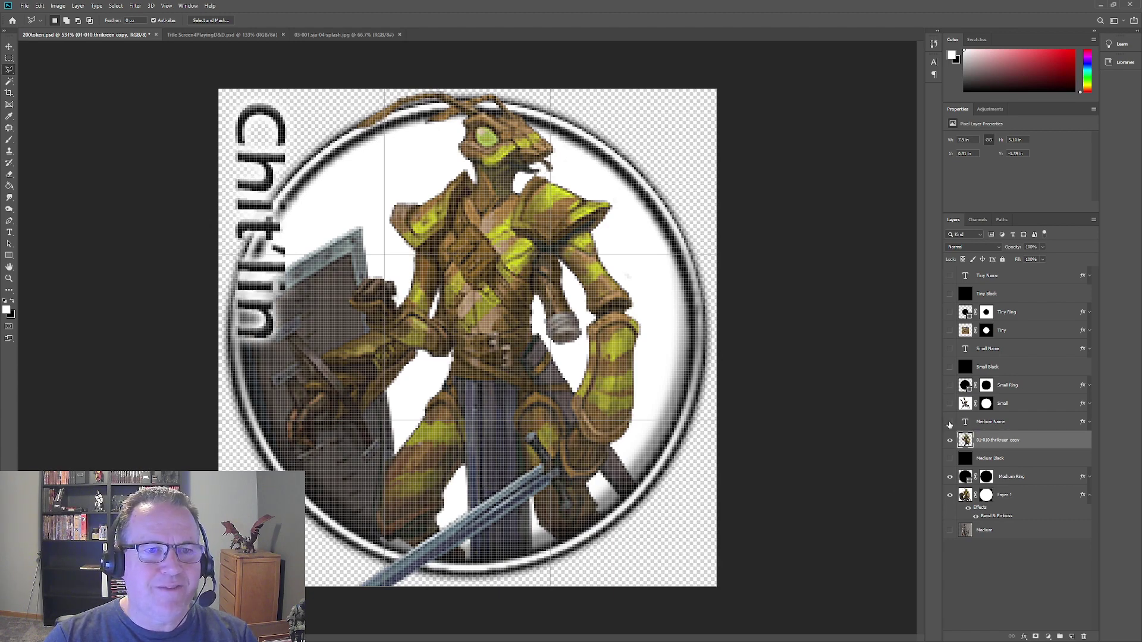
{"action": "left_click", "coordinate": [950, 424]}
{"action": "left_click", "coordinate": [951, 423]}
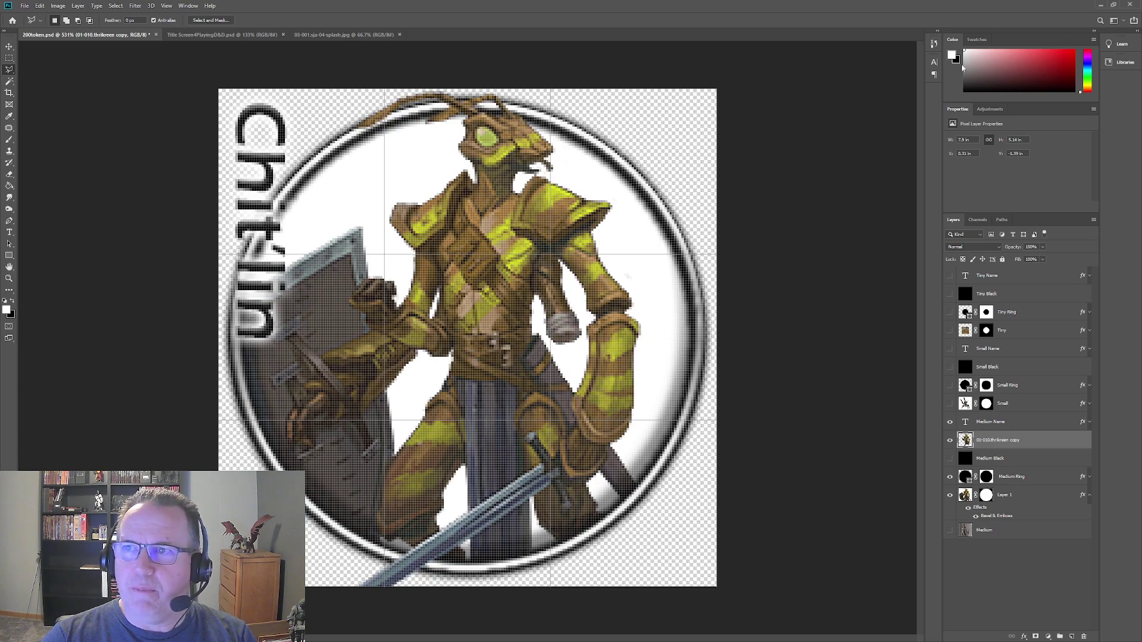
{"action": "left_click", "coordinate": [1101, 10]}
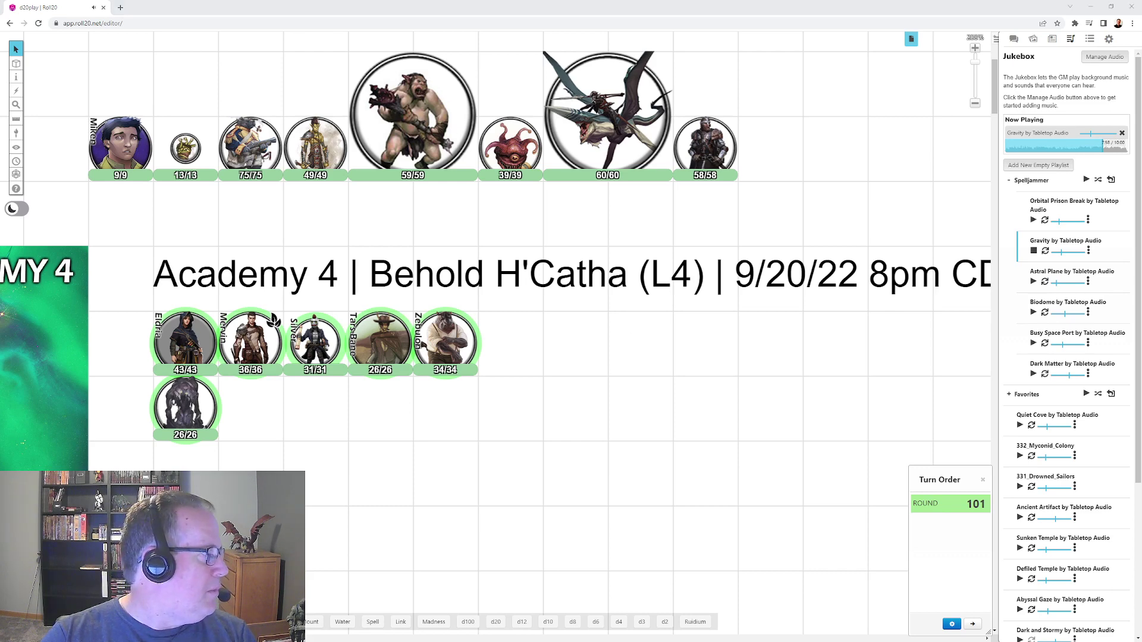
Drop the exported Chitlin token PNG onto the Roll20 map beside the player tokens.
{"action": "left_click_drag", "start_coordinate": [315, 343], "coordinate": [626, 414]}
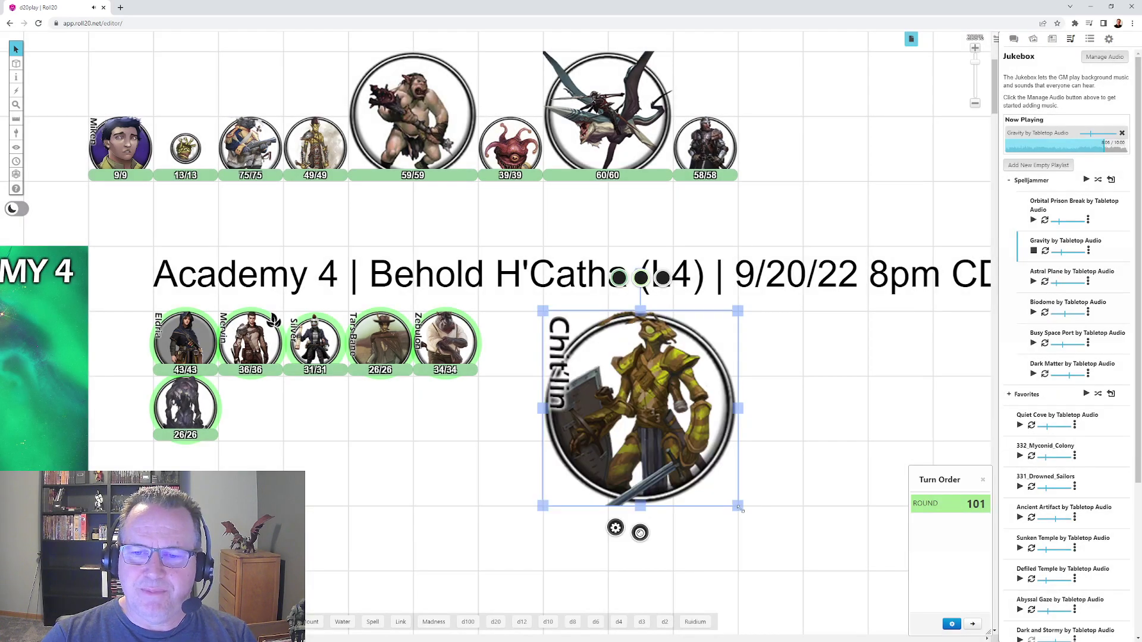
Resize the Chitlin token to a single grid square and deselect it.
{"action": "left_click_drag", "start_coordinate": [738, 506], "coordinate": [610, 378]}
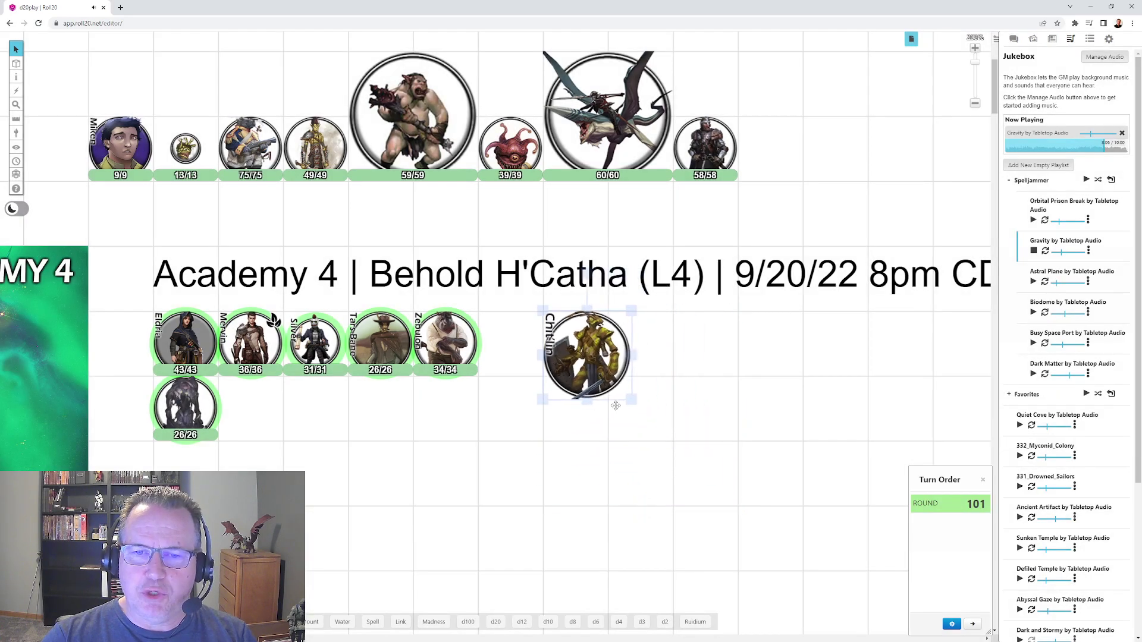
{"action": "left_click", "coordinate": [678, 424]}
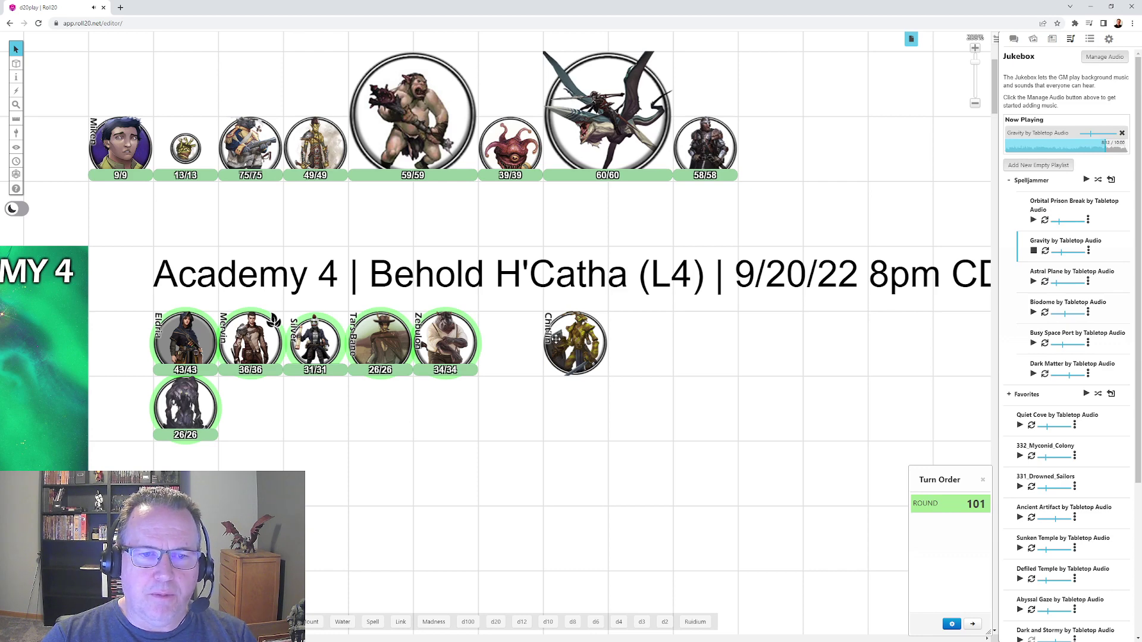
Give the Chitlin token a green circular second aura with a set radius and save its settings.
{"action": "double_click", "coordinate": [576, 342]}
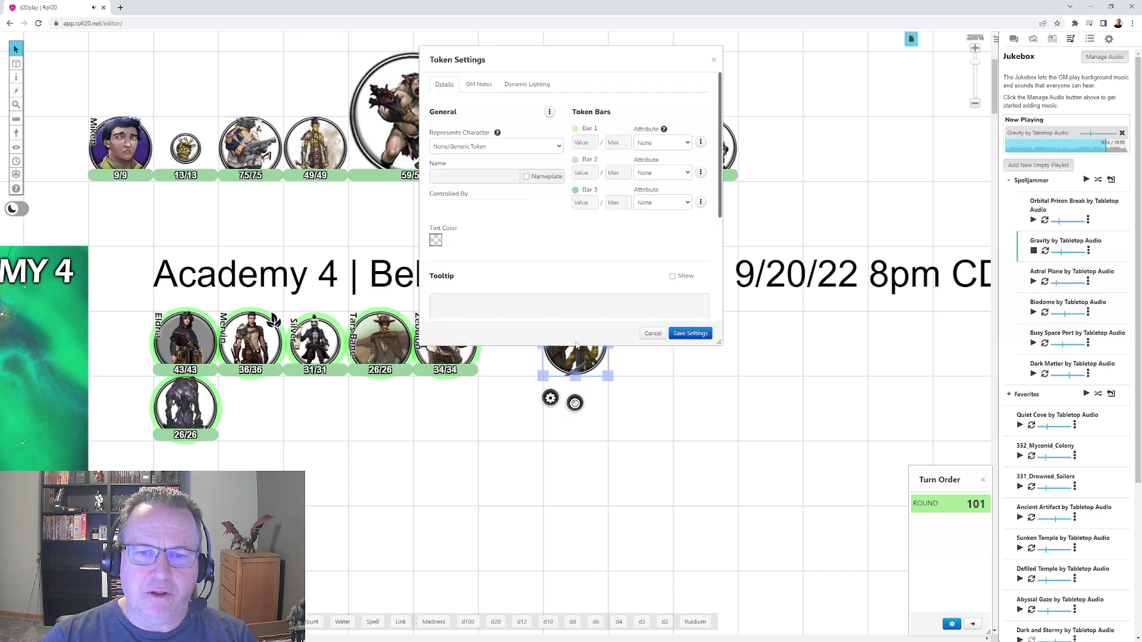
{"action": "scroll", "coordinate": [576, 334], "scroll_direction": "down", "scroll_amount": 3}
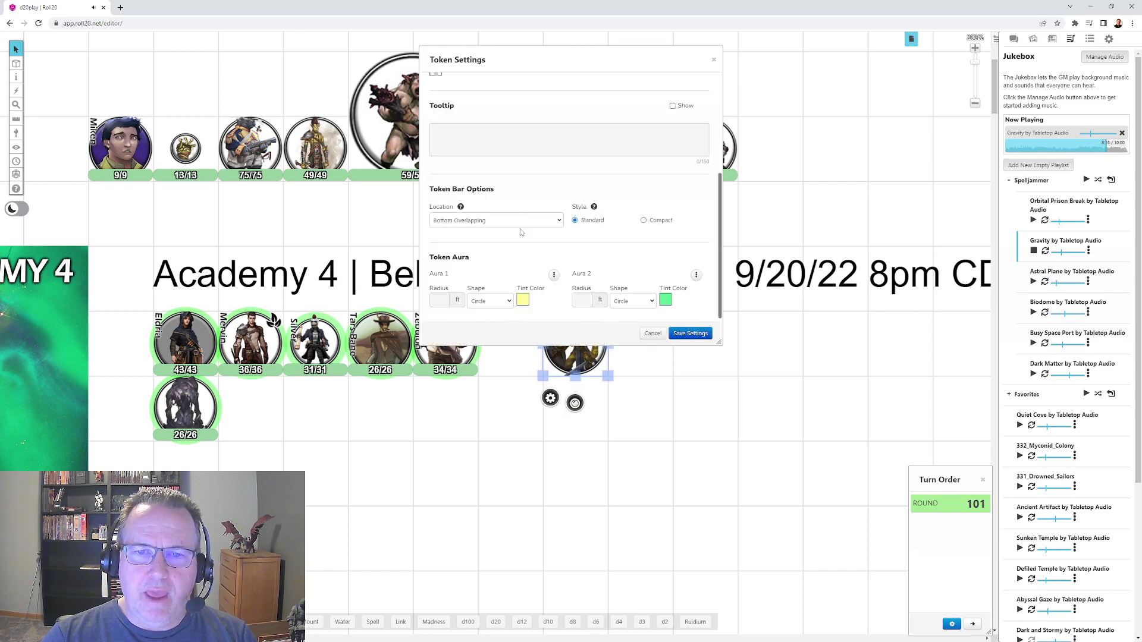
{"action": "left_click", "coordinate": [581, 301]}
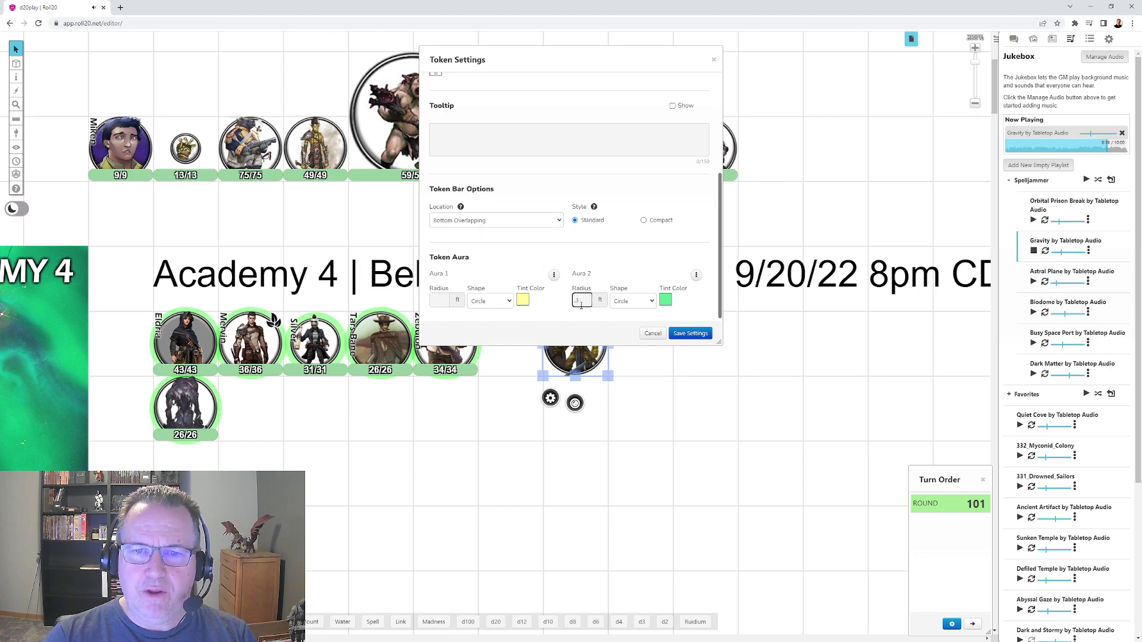
{"action": "left_click", "coordinate": [645, 305]}
{"action": "left_click", "coordinate": [633, 315]}
{"action": "left_click", "coordinate": [665, 300]}
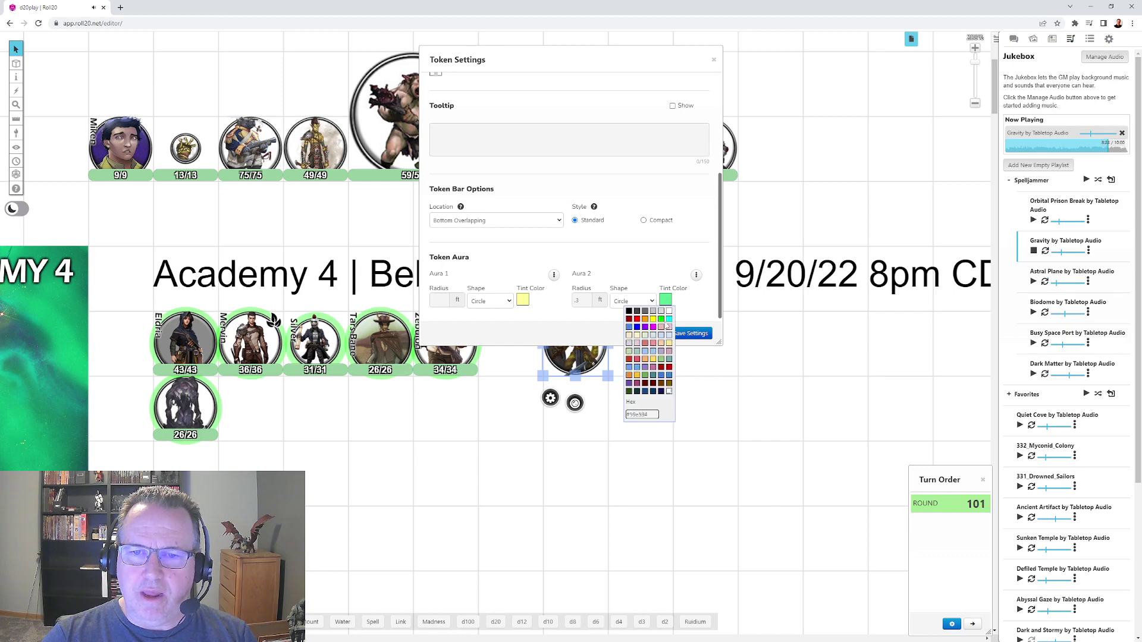
{"action": "left_click", "coordinate": [667, 324]}
{"action": "left_click", "coordinate": [690, 333]}
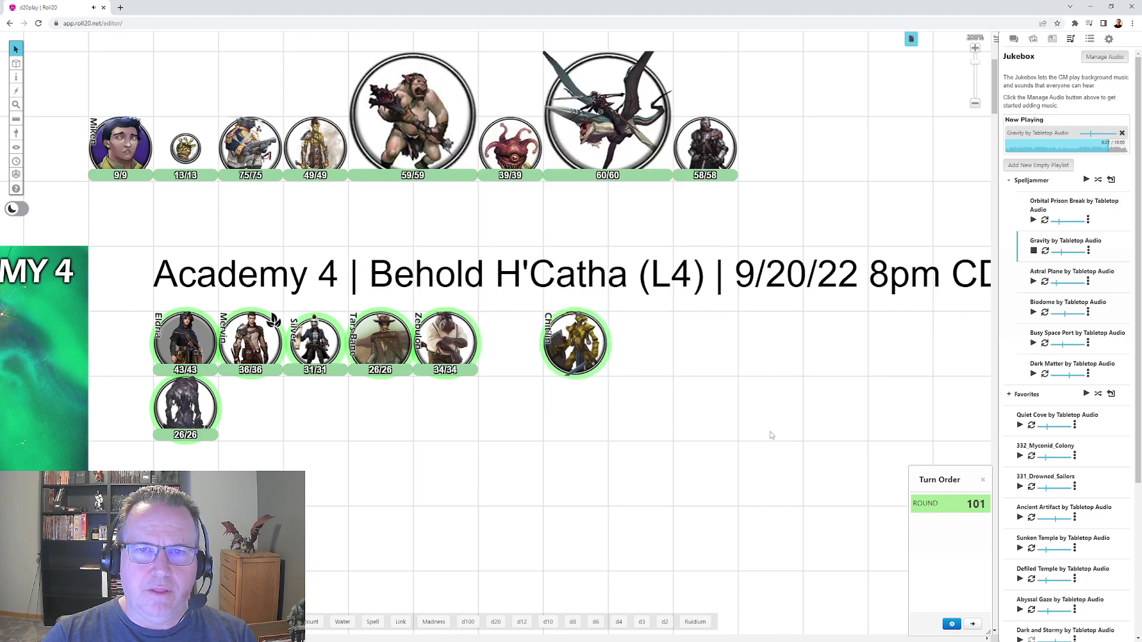